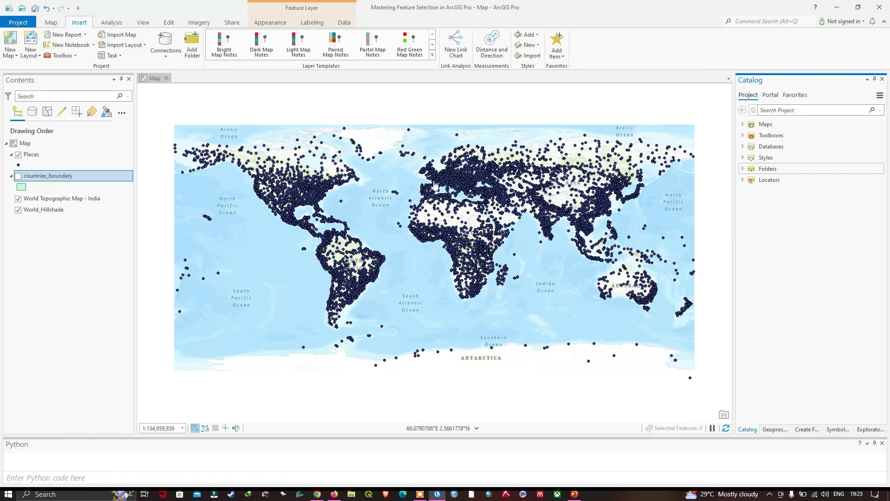
- List the map's layers by selection in the Contents pane
{"action": "left_click", "coordinate": [51, 23]}
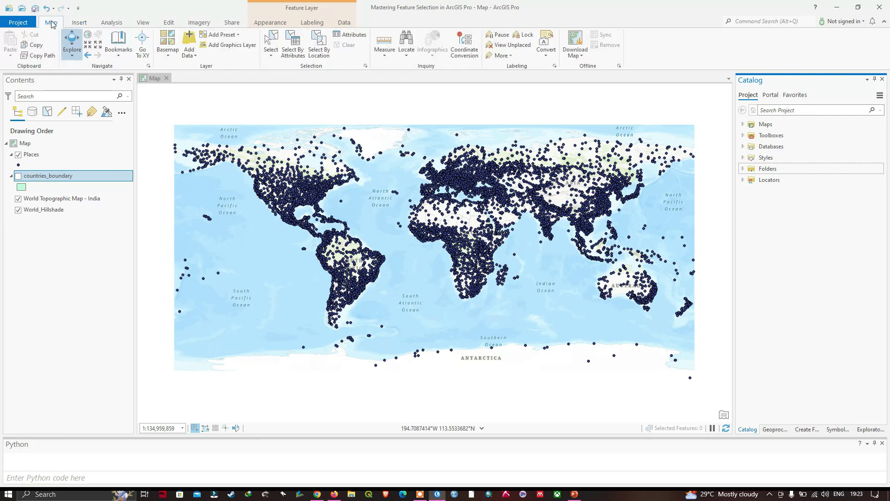
{"action": "left_click", "coordinate": [271, 56]}
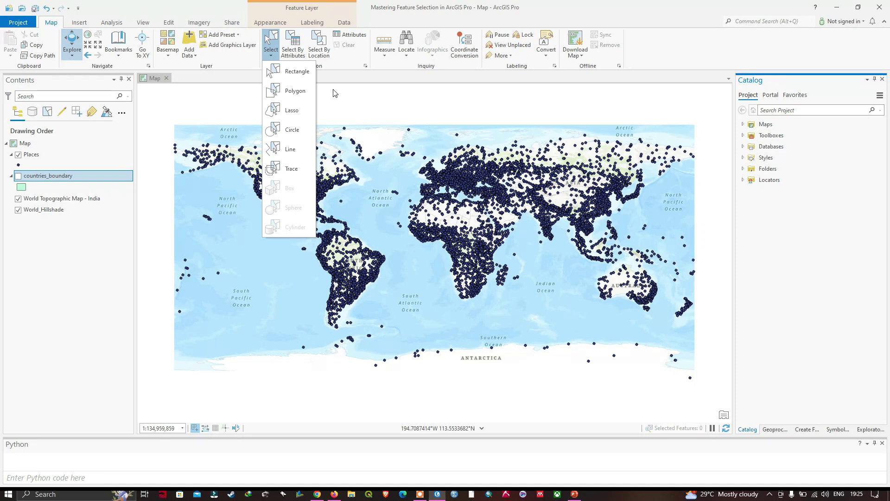
{"action": "left_click", "coordinate": [49, 114]}
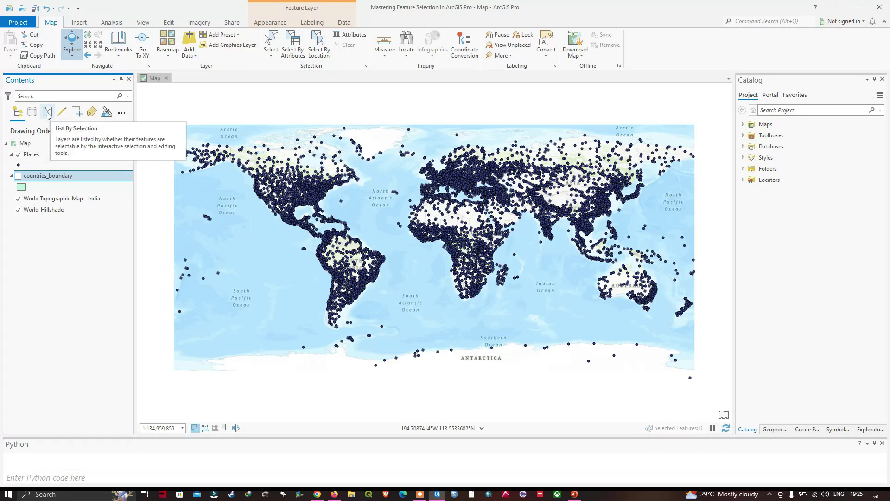
{"action": "left_click", "coordinate": [47, 113]}
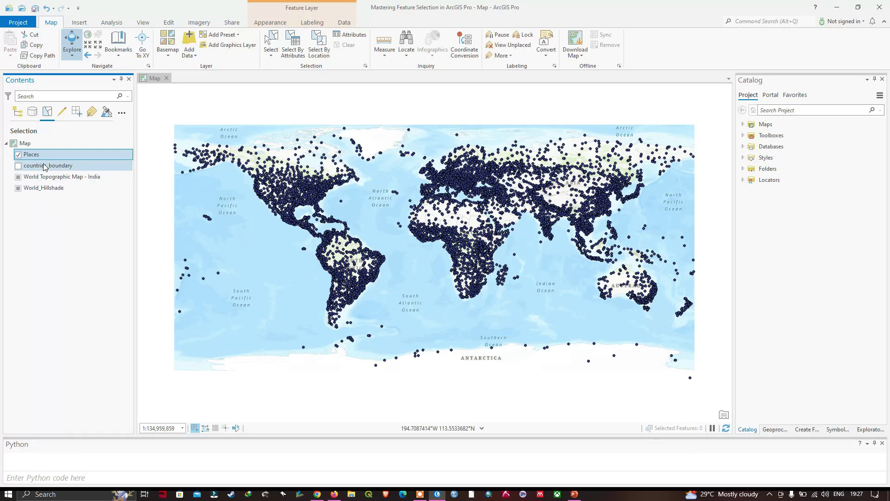
- Select the Places points across Antarctica and the Southern Ocean with a rectangle selection
{"action": "left_click", "coordinate": [276, 55]}
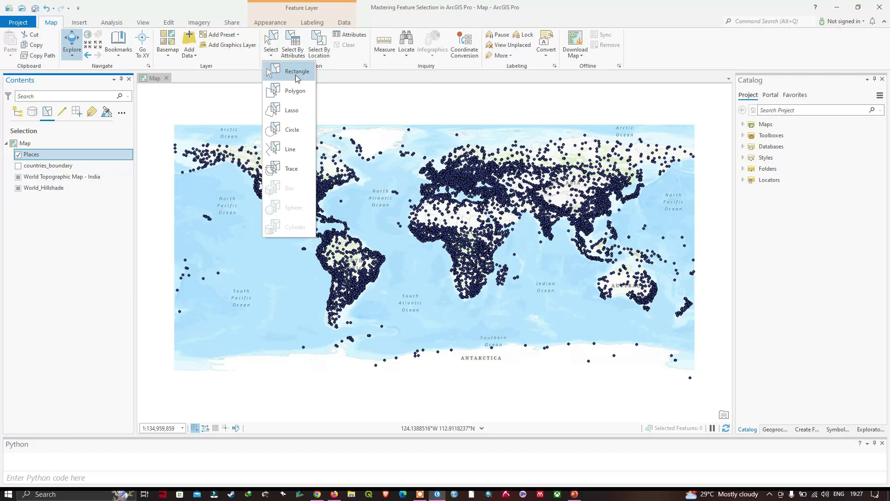
{"action": "left_click", "coordinate": [296, 74]}
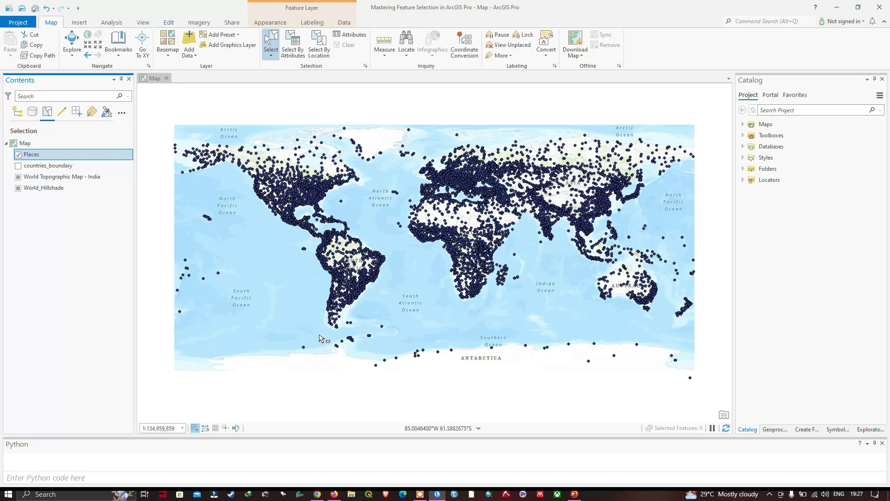
{"action": "left_click_drag", "start_coordinate": [277, 329], "coordinate": [704, 394]}
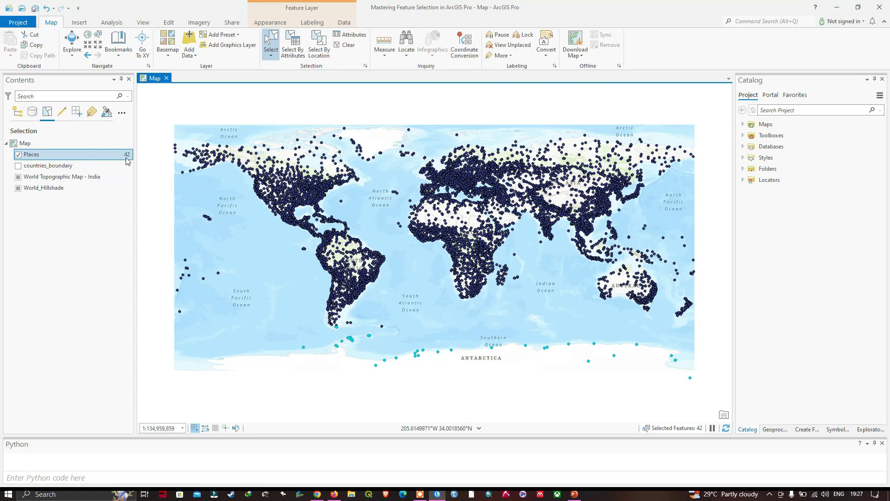
- Zoom the map to the selected features of the Places layer
{"action": "mouse_move", "coordinate": [126, 160]}
{"action": "right_click", "coordinate": [41, 158]}
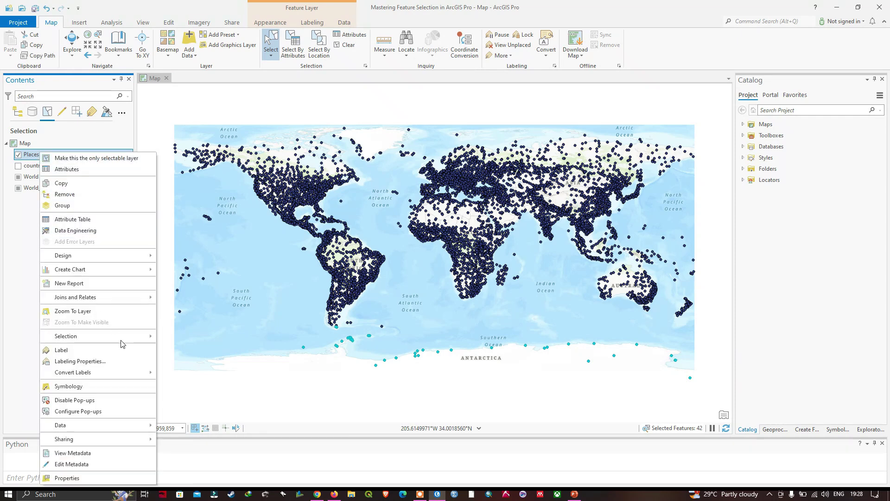
{"action": "mouse_move", "coordinate": [124, 337]}
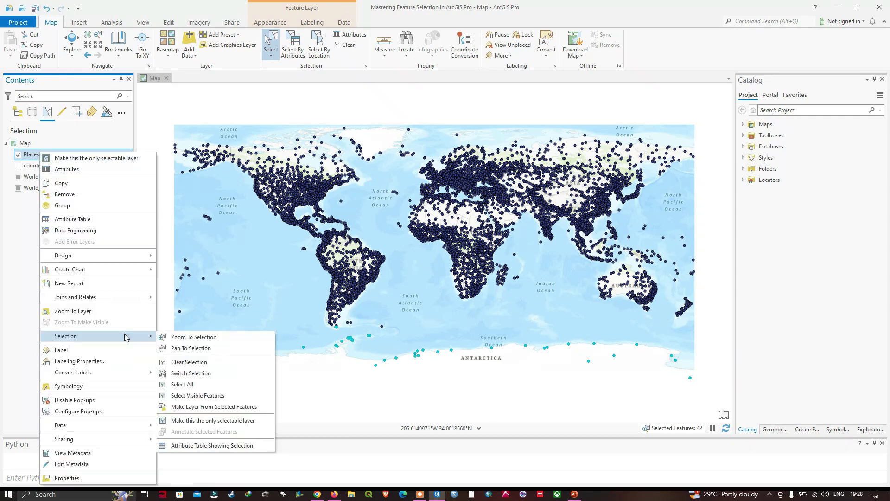
{"action": "left_click", "coordinate": [190, 337]}
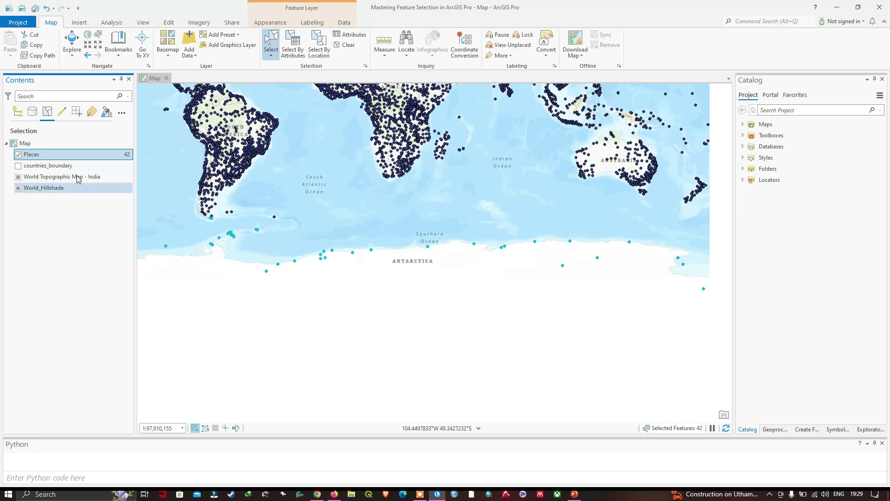
- Open the attribute table of the Places layer and show only its selected records
{"action": "right_click", "coordinate": [42, 156]}
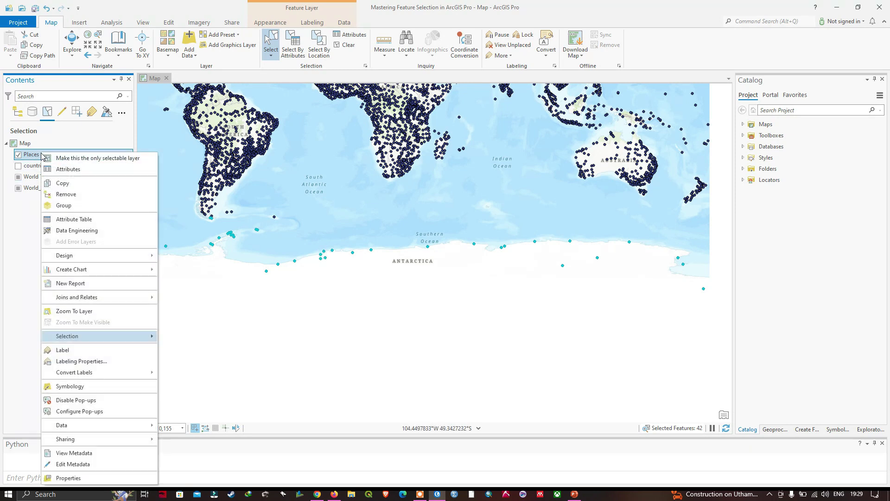
{"action": "left_click", "coordinate": [77, 220]}
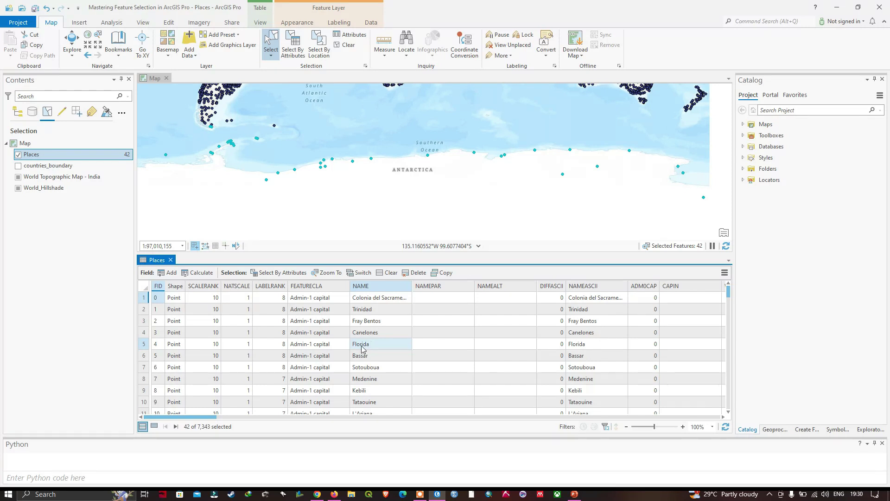
{"action": "left_click", "coordinate": [154, 427]}
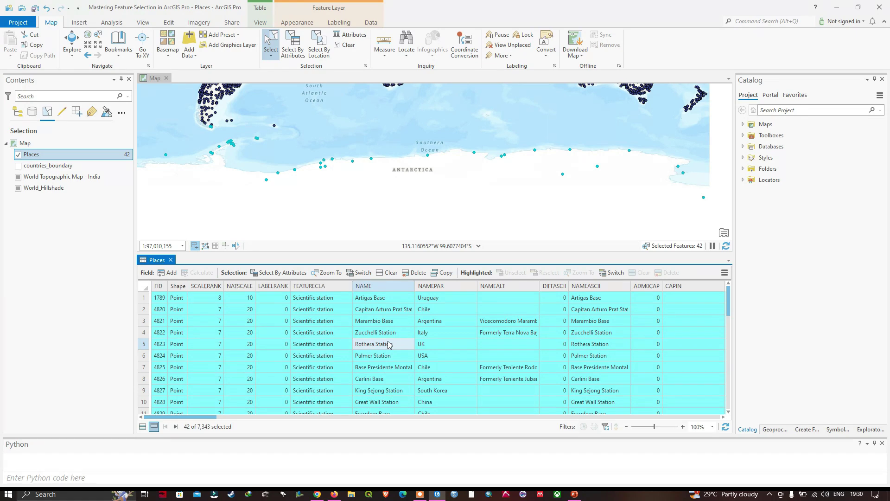
{"action": "left_click", "coordinate": [517, 336]}
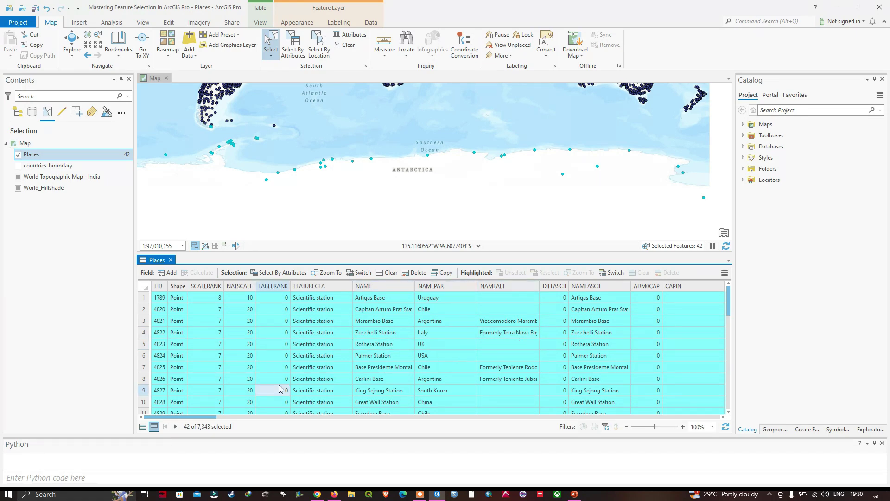
{"action": "left_click_drag", "start_coordinate": [204, 417], "coordinate": [142, 417]}
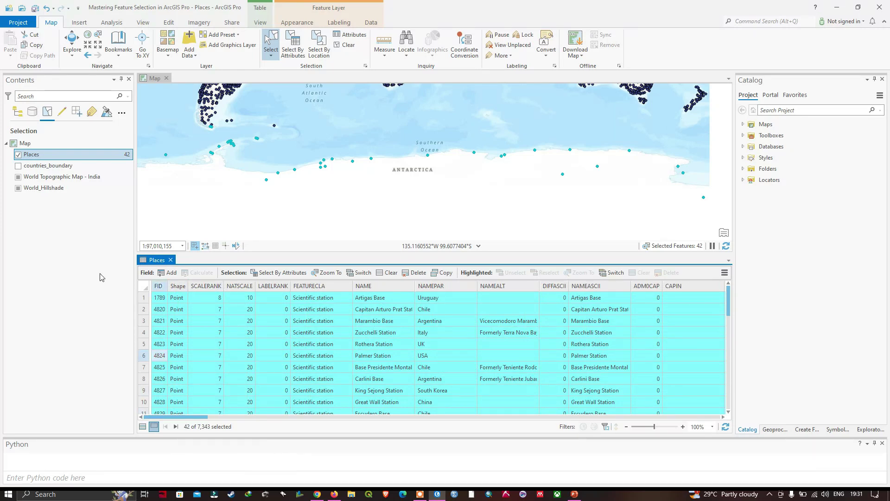
- Show the attributes of the selected Places features in a widened pane, and view the Aboa Station entry
{"action": "right_click", "coordinate": [60, 152]}
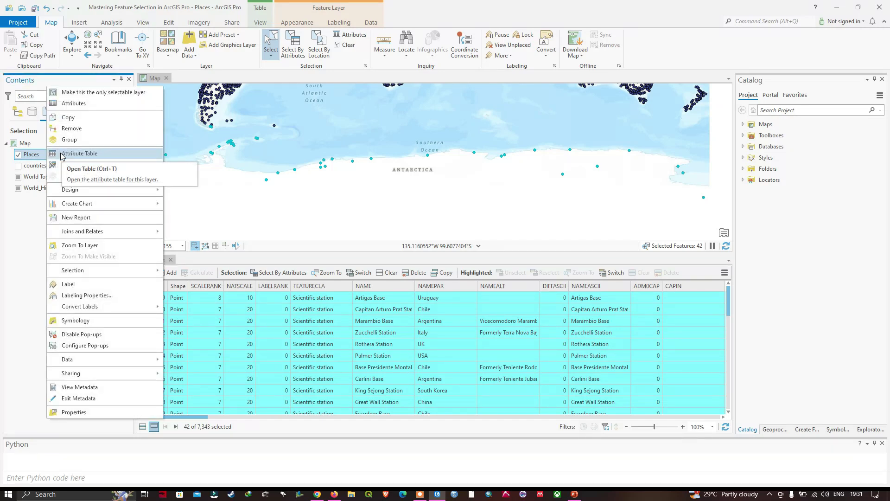
{"action": "left_click", "coordinate": [71, 104]}
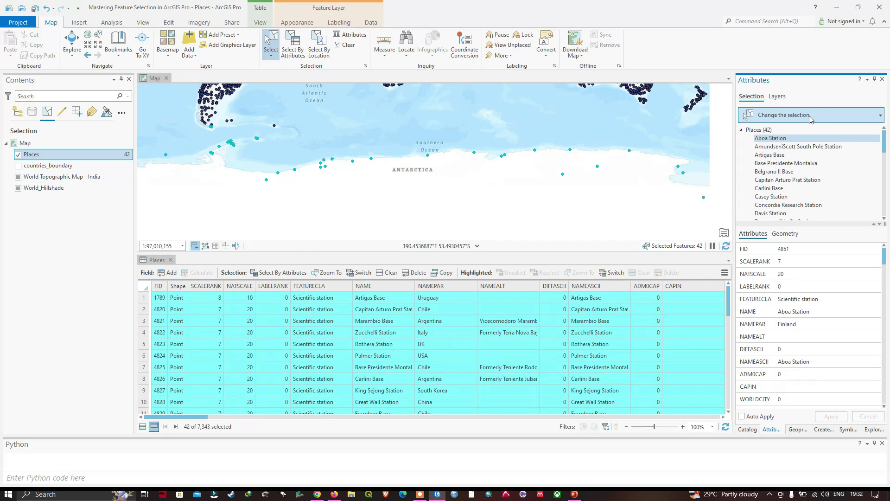
{"action": "left_click_drag", "start_coordinate": [733, 179], "coordinate": [698, 178]}
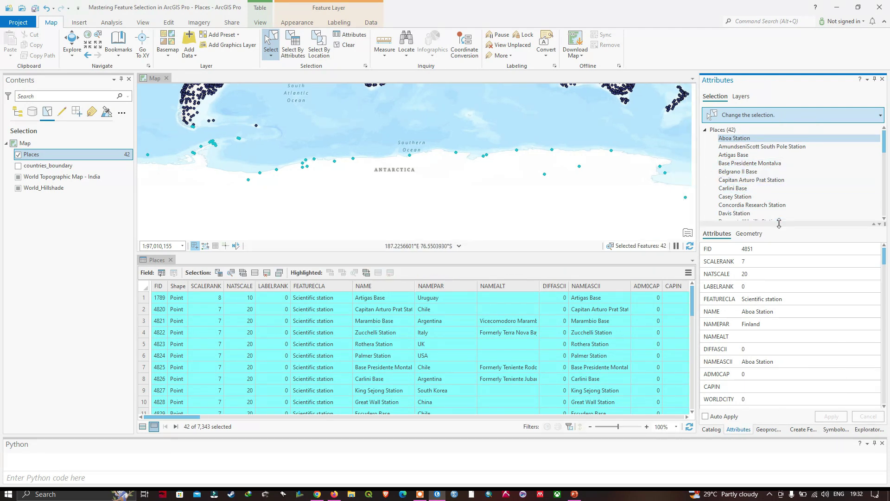
{"action": "left_click", "coordinate": [740, 139]}
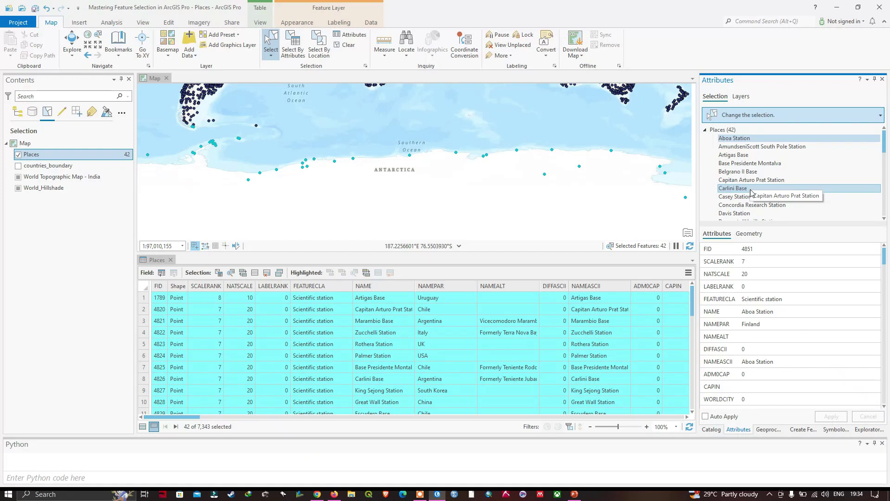
- Open a new pinned pop-up for Davis Station and move it over the lower part of the map
{"action": "left_click", "coordinate": [734, 215]}
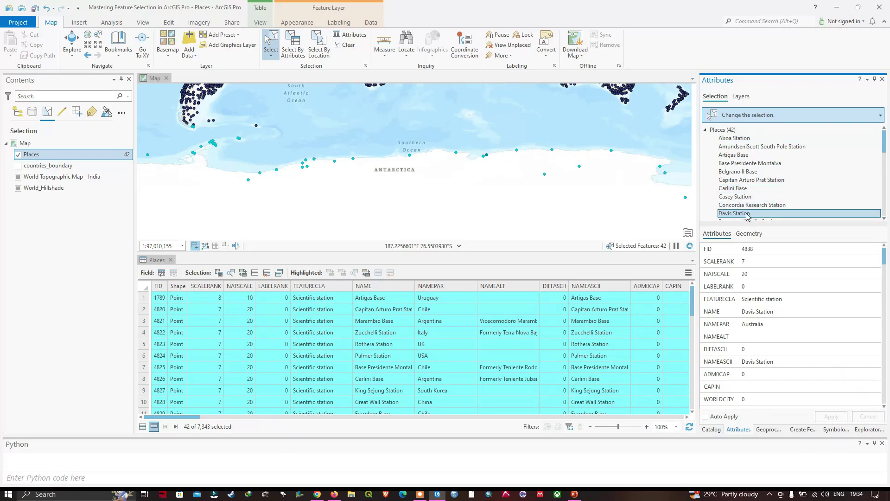
{"action": "right_click", "coordinate": [748, 217]}
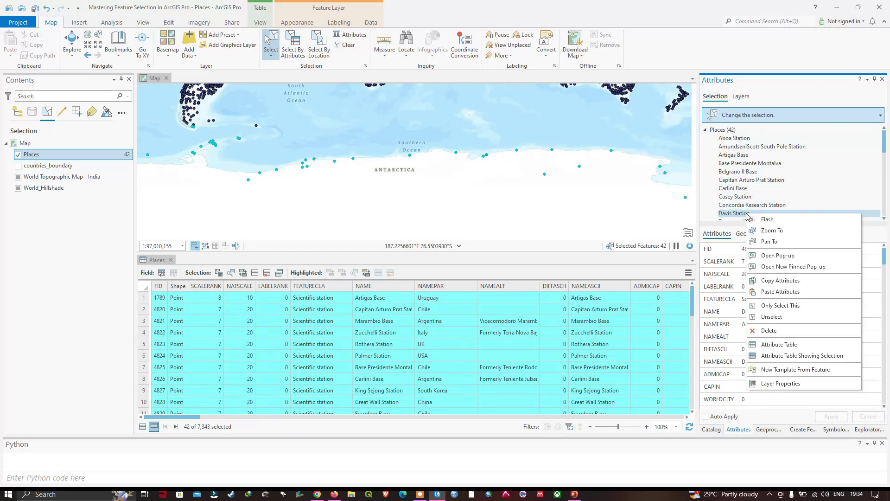
{"action": "left_click", "coordinate": [777, 269]}
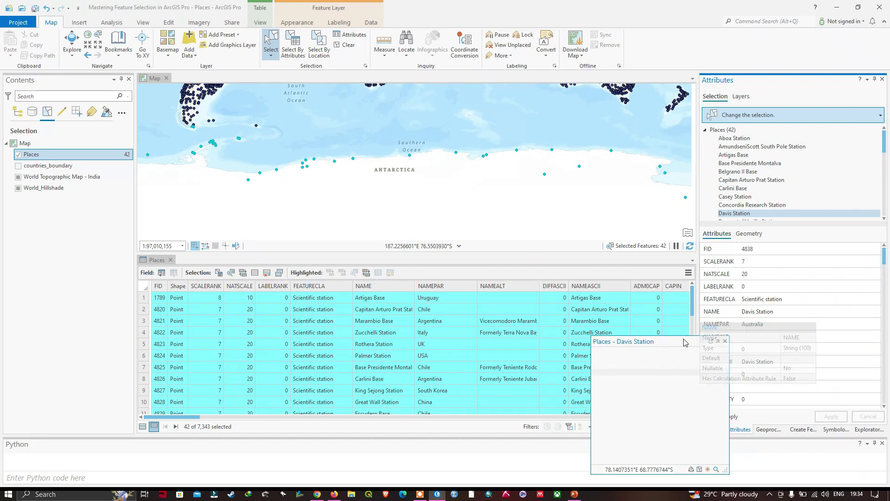
{"action": "left_click_drag", "start_coordinate": [684, 345], "coordinate": [603, 203]}
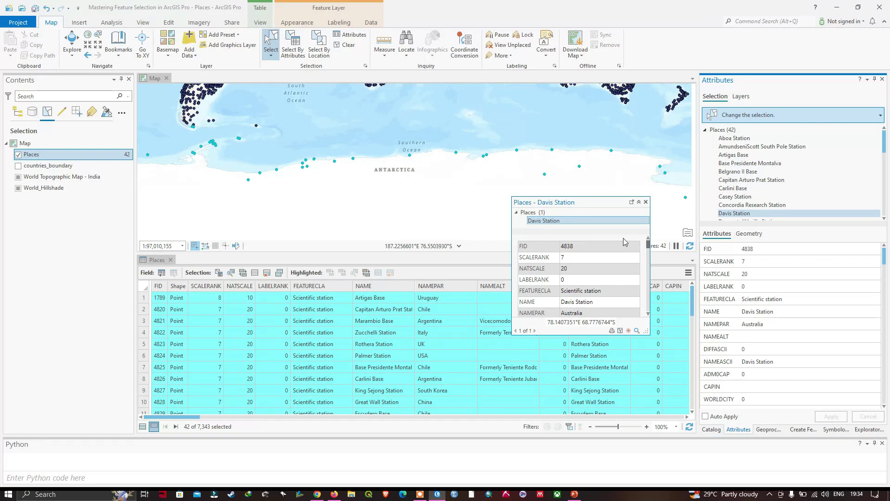
- Open a new pinned pop-up for Elephant Island and place it beside the Davis Station pop-up
{"action": "scroll", "coordinate": [760, 192], "scroll_direction": "down", "scroll_amount": 1}
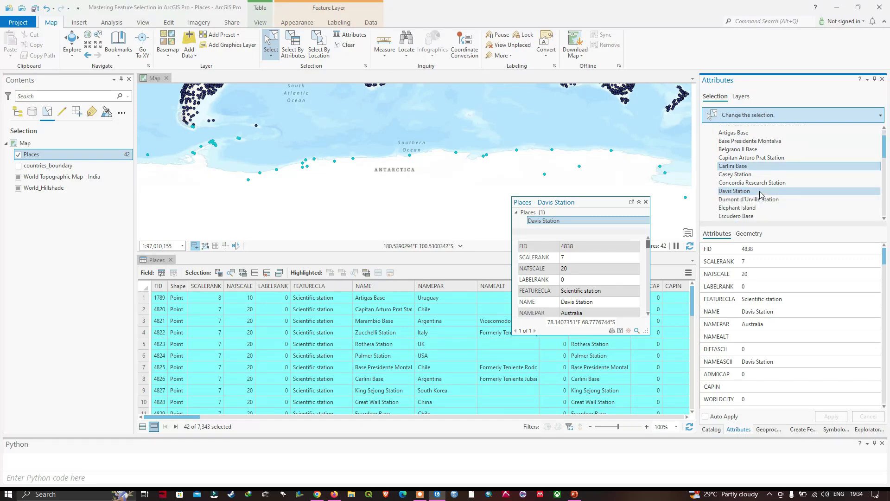
{"action": "left_click", "coordinate": [735, 210]}
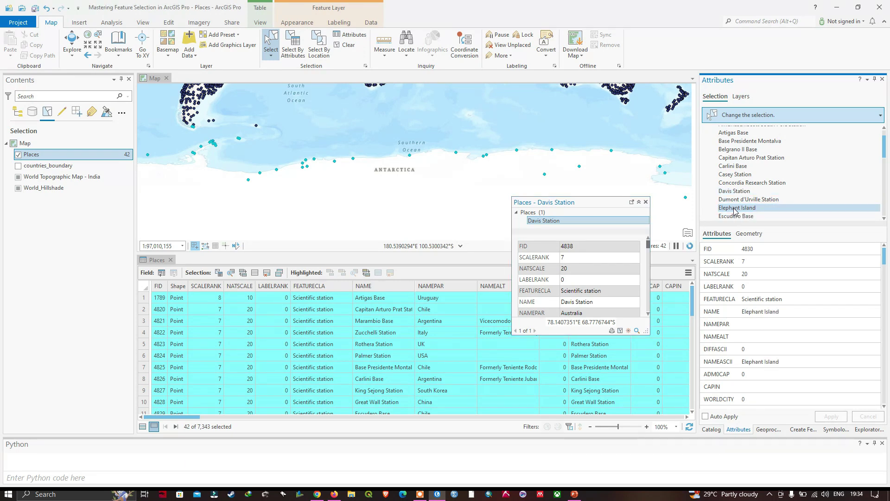
{"action": "right_click", "coordinate": [734, 210]}
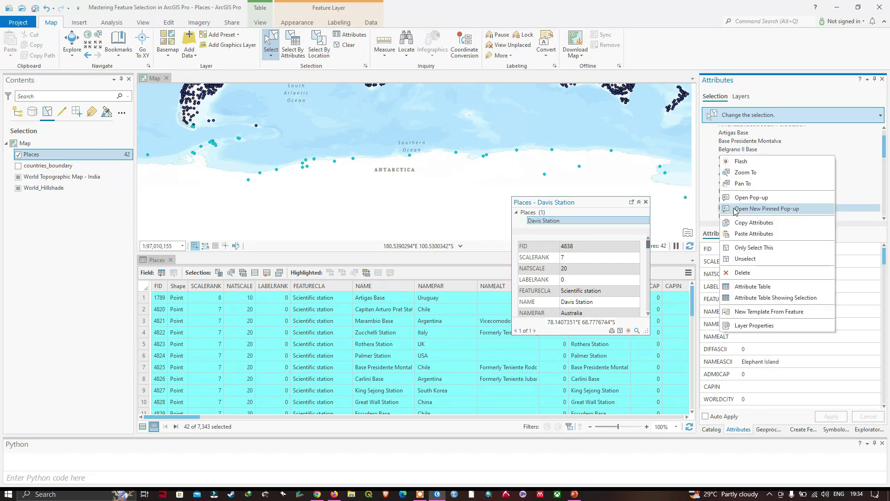
{"action": "left_click", "coordinate": [759, 212]}
{"action": "left_click_drag", "start_coordinate": [684, 345], "coordinate": [457, 206]}
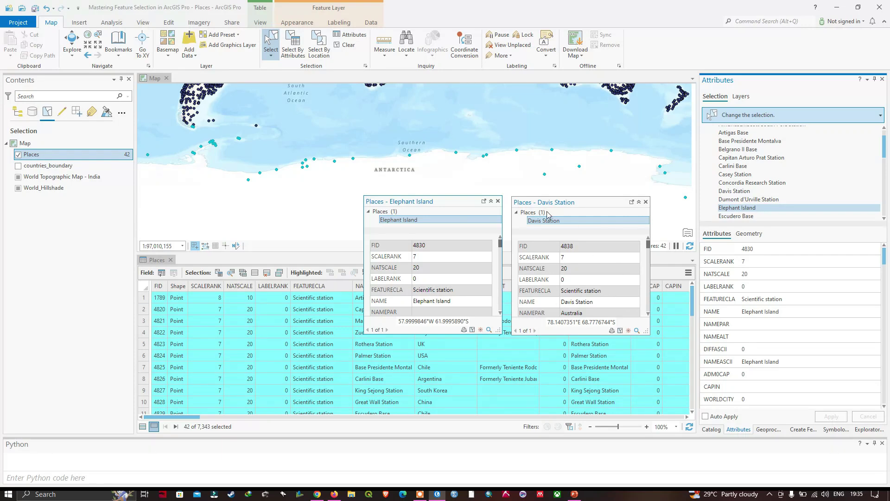
- Close the Elephant Island and Davis Station pop-ups and the Attributes pane
{"action": "left_click", "coordinate": [498, 200]}
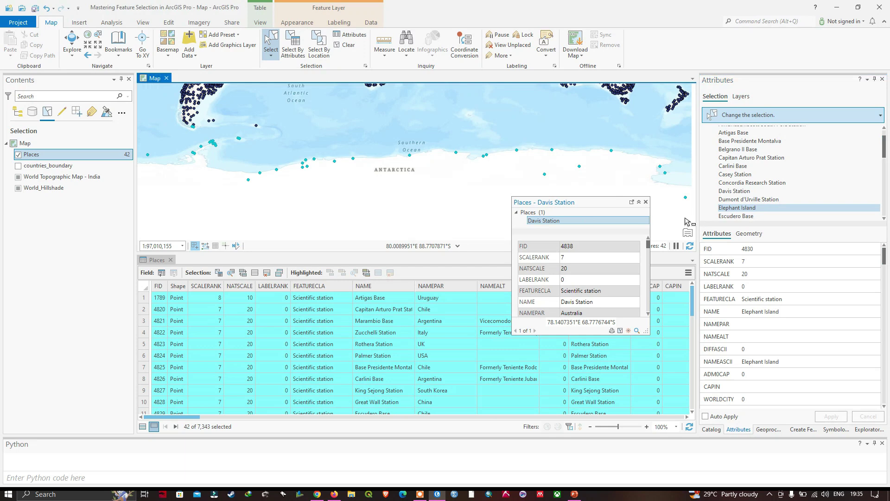
{"action": "left_click", "coordinate": [645, 202]}
{"action": "left_click", "coordinate": [882, 79]}
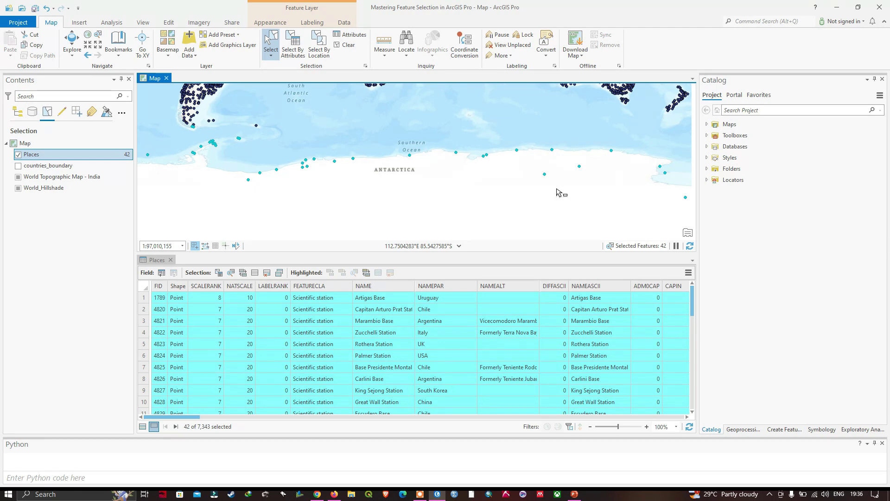
- Reopen the Attributes pane for the selected Places, close it again, and clear the selection
{"action": "left_click", "coordinate": [356, 34]}
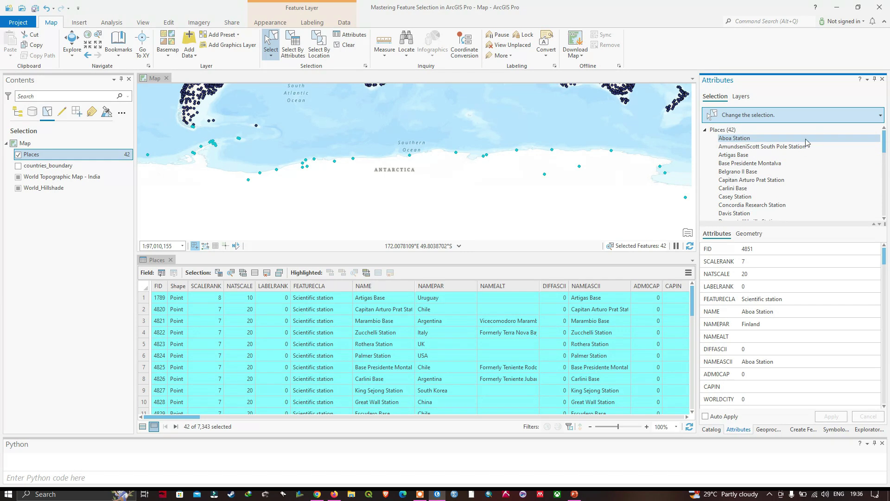
{"action": "left_click", "coordinate": [882, 79]}
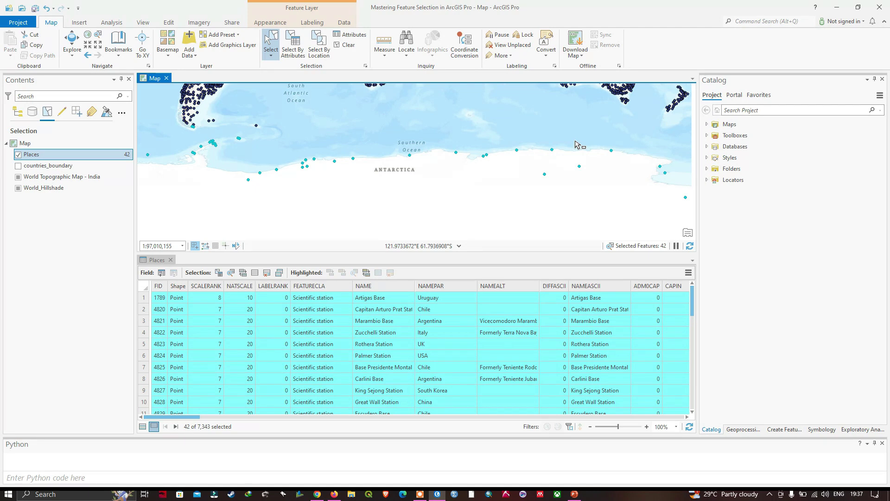
{"action": "left_click", "coordinate": [349, 50]}
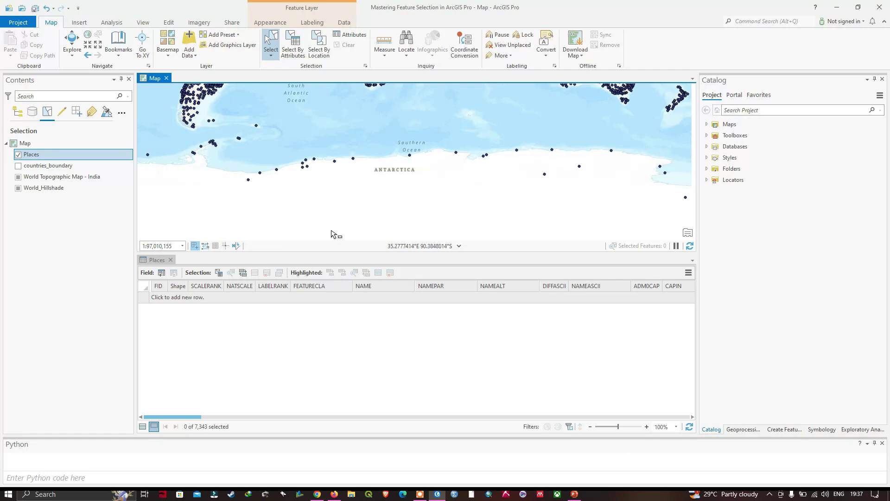
- Show all records in the Places table and select the record named Florida
{"action": "left_click", "coordinate": [145, 427]}
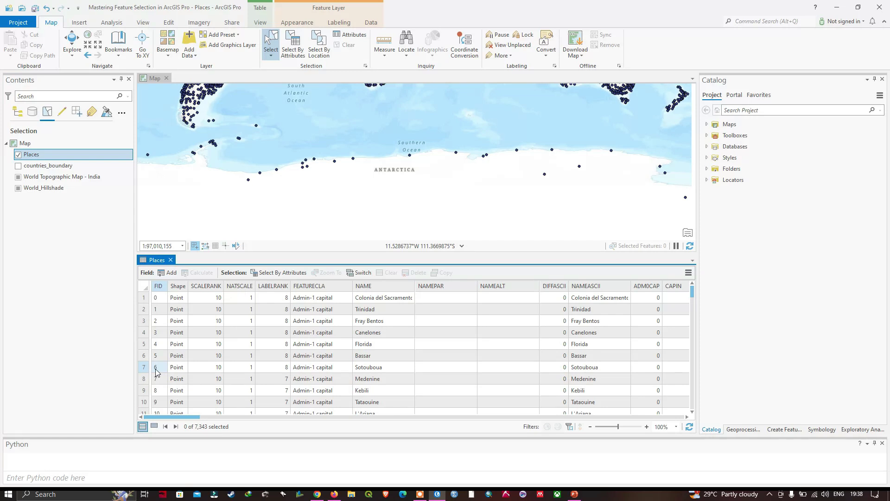
{"action": "left_click", "coordinate": [145, 345]}
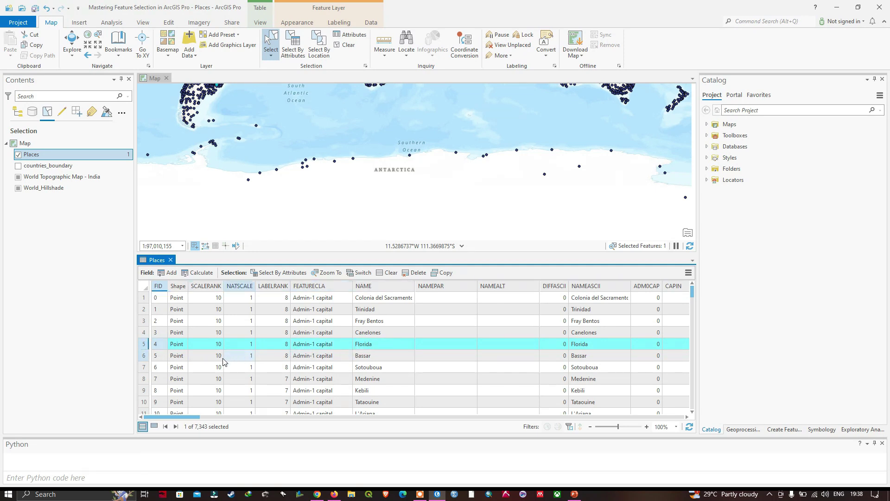
{"action": "scroll", "coordinate": [302, 408], "scroll_direction": "down", "scroll_amount": 1}
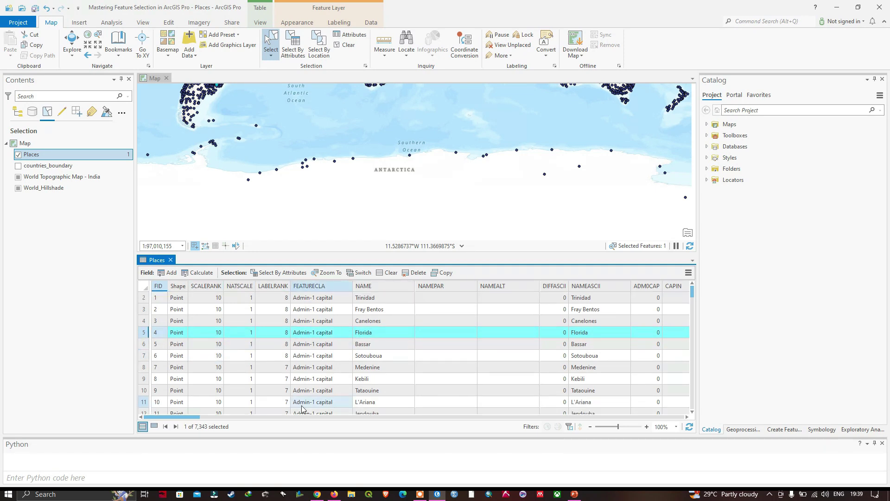
- Select the L'Ariana record instead of Florida in the Places table and pan the map to it
{"action": "left_click", "coordinate": [145, 403], "text": "ctrl"}
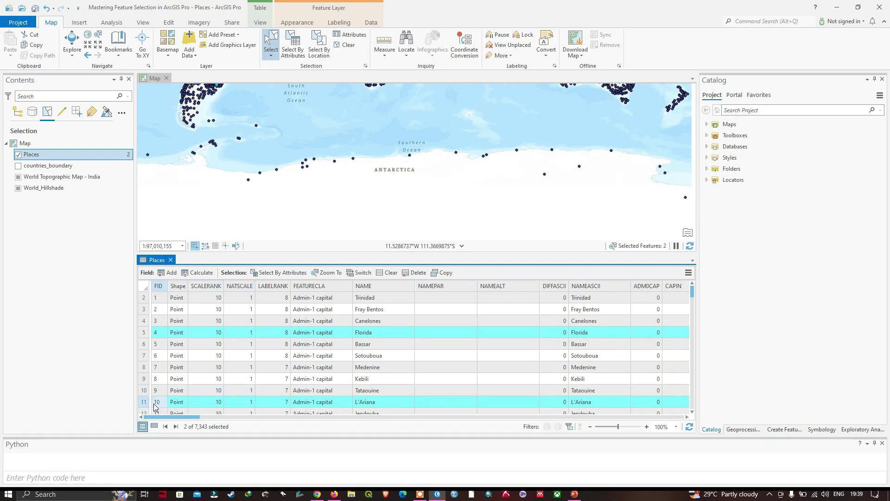
{"action": "left_click", "coordinate": [144, 334], "text": "ctrl"}
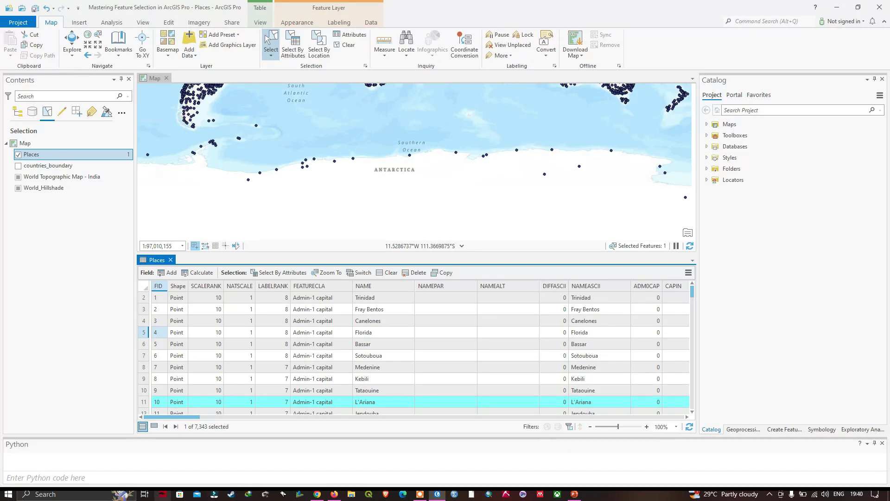
{"action": "right_click", "coordinate": [140, 404]}
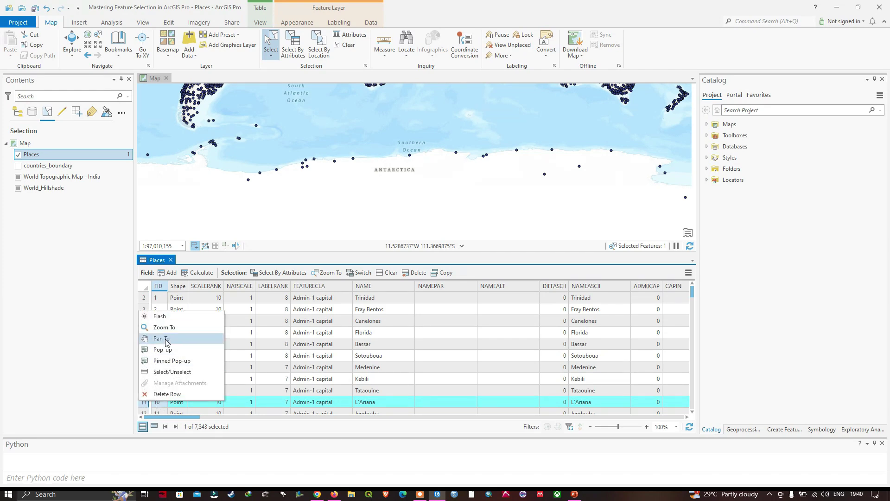
{"action": "left_click", "coordinate": [165, 339]}
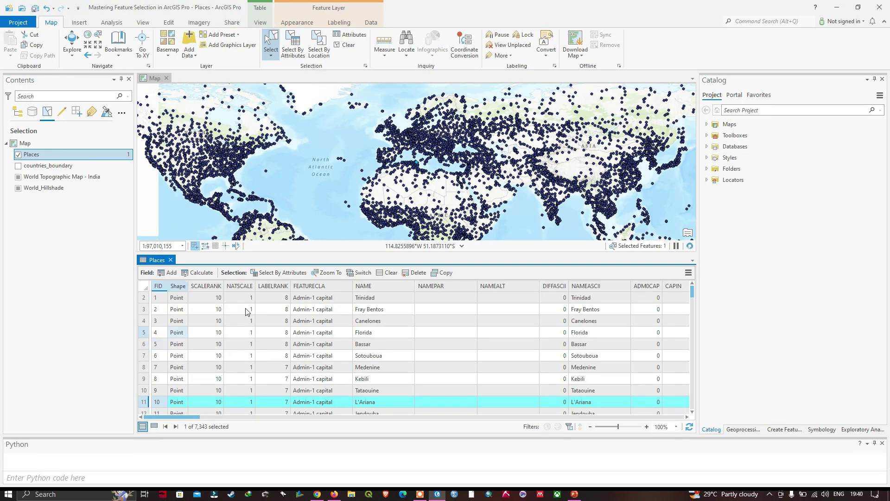
{"action": "scroll", "coordinate": [419, 165], "scroll_direction": "up", "scroll_amount": 3}
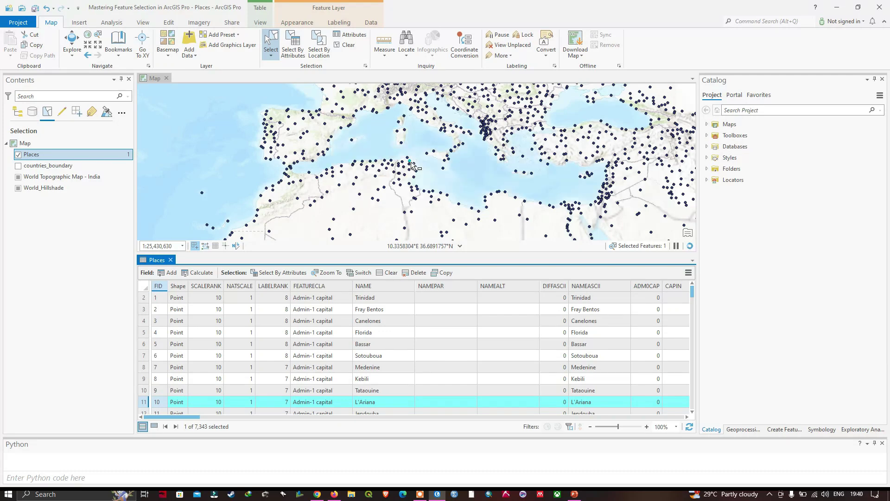
{"action": "scroll", "coordinate": [411, 164], "scroll_direction": "down", "scroll_amount": 1}
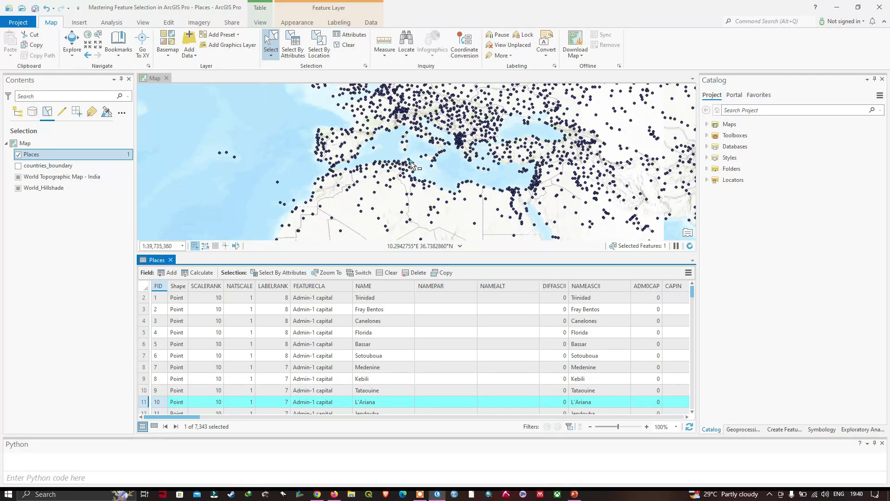
{"action": "scroll", "coordinate": [414, 166], "scroll_direction": "up", "scroll_amount": 3}
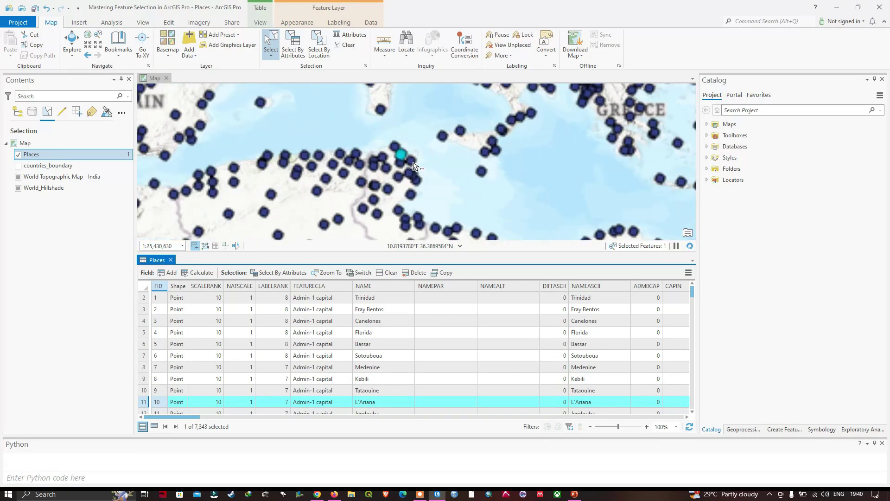
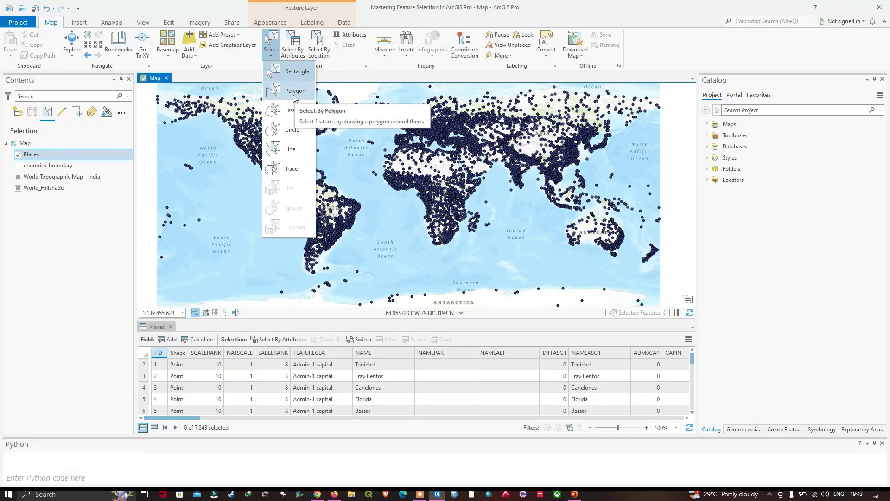
- Select the Places across Australia, including Tasmania, by drawing a polygon around the country
{"action": "left_click", "coordinate": [293, 93]}
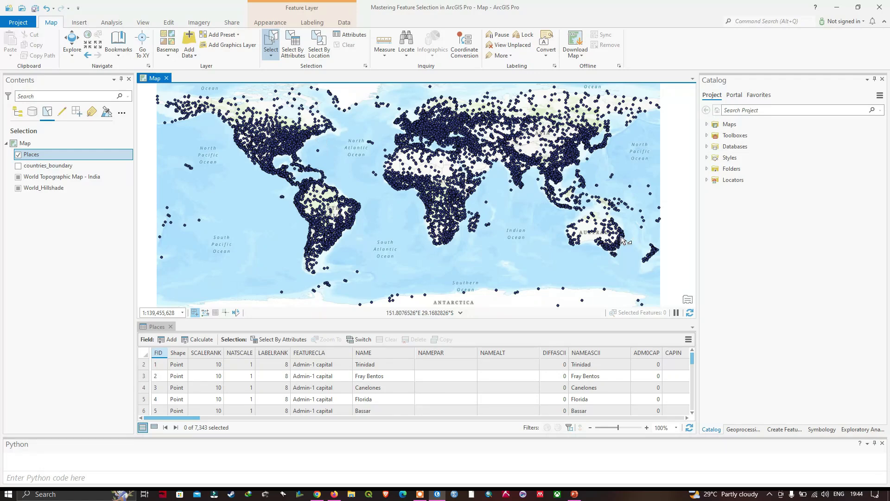
{"action": "scroll", "coordinate": [619, 227], "scroll_direction": "up", "scroll_amount": 1}
{"action": "scroll", "coordinate": [619, 228], "scroll_direction": "up", "scroll_amount": 5}
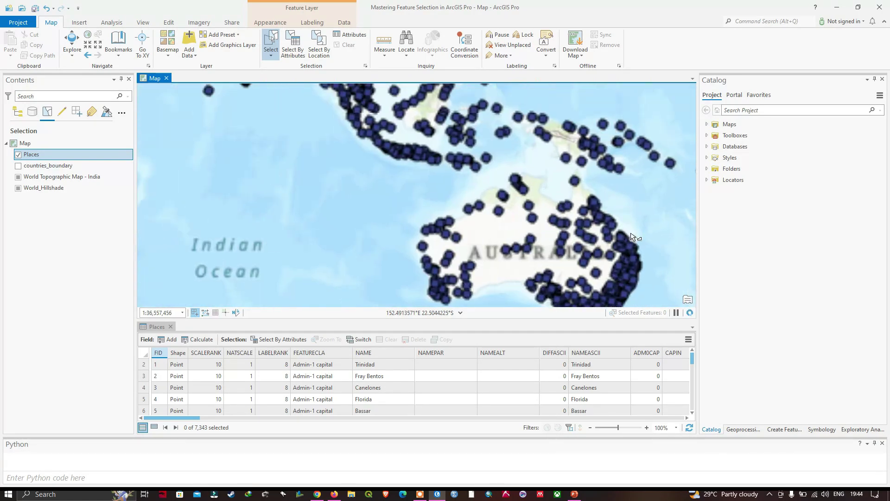
{"action": "left_click_drag", "start_coordinate": [612, 210], "coordinate": [498, 163]}
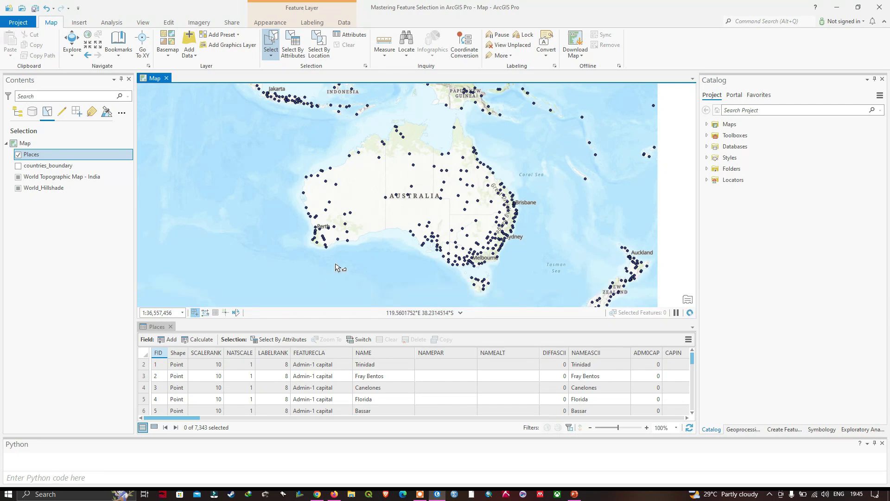
{"action": "mouse_move", "coordinate": [330, 272]}
{"action": "left_mouse_down"}
{"action": "mouse_move", "coordinate": [287, 260]}
{"action": "mouse_move", "coordinate": [275, 203]}
{"action": "mouse_move", "coordinate": [280, 164]}
{"action": "mouse_move", "coordinate": [328, 134]}
{"action": "mouse_move", "coordinate": [450, 112]}
{"action": "mouse_move", "coordinate": [495, 125]}
{"action": "mouse_move", "coordinate": [584, 184]}
{"action": "mouse_move", "coordinate": [568, 250]}
{"action": "mouse_move", "coordinate": [498, 295]}
{"action": "mouse_move", "coordinate": [427, 296]}
{"action": "mouse_move", "coordinate": [366, 280]}
{"action": "left_mouse_up"}
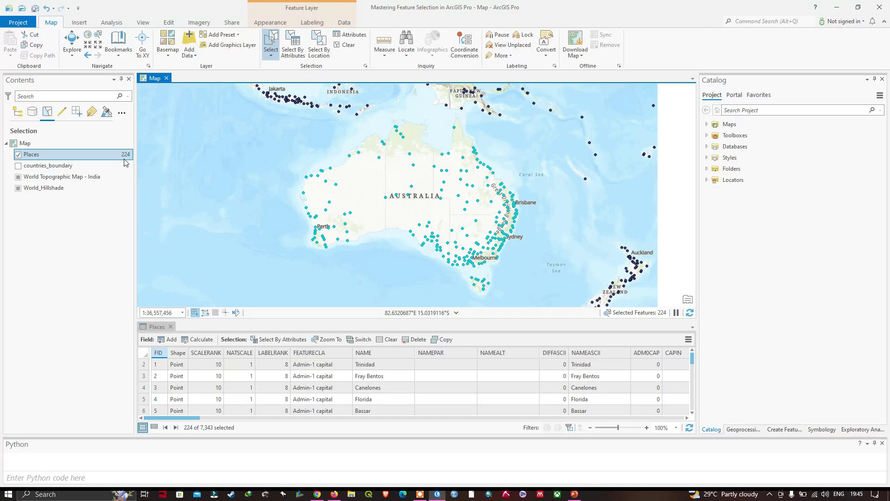
{"action": "mouse_move", "coordinate": [128, 161]}
- Select the Places across South America by drawing a lasso around the continent
{"action": "left_click", "coordinate": [270, 58]}
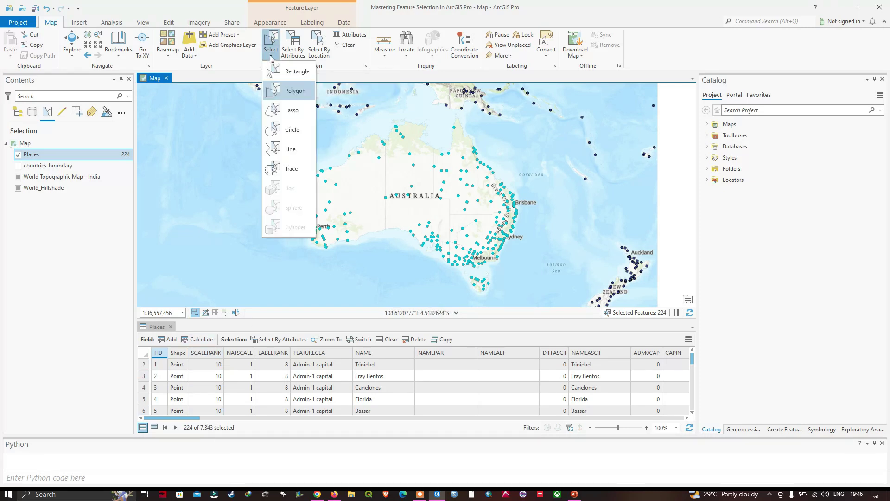
{"action": "left_click", "coordinate": [292, 111]}
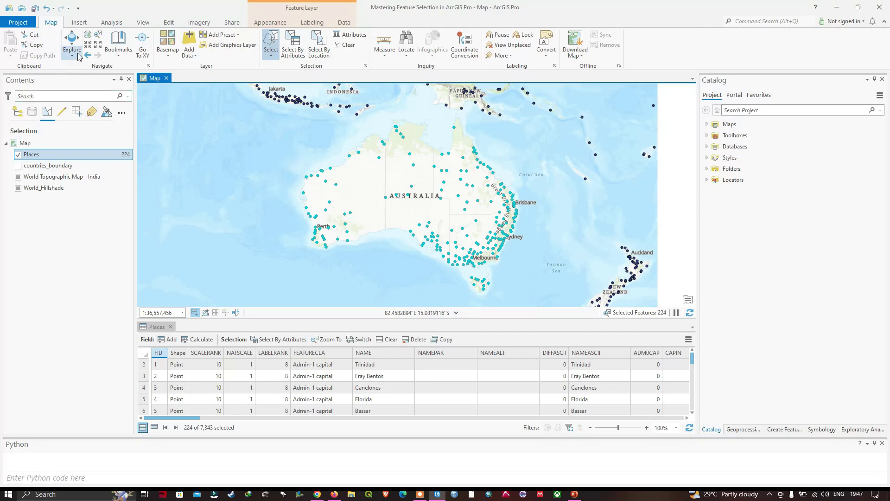
{"action": "left_click", "coordinate": [88, 34]}
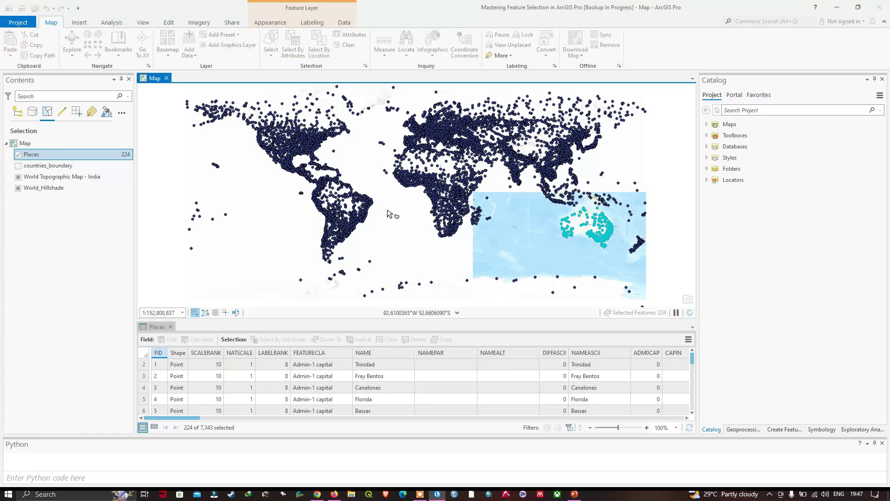
{"action": "scroll", "coordinate": [301, 214], "scroll_direction": "up", "scroll_amount": 1}
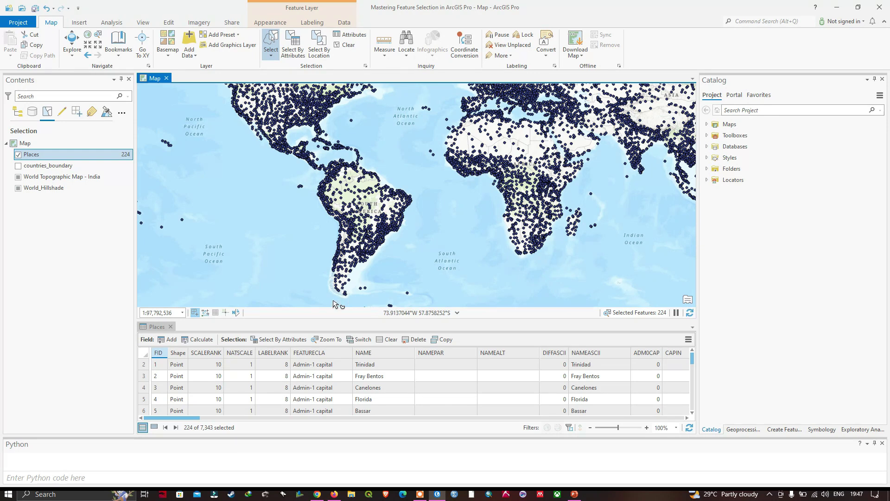
{"action": "mouse_move", "coordinate": [329, 297]}
{"action": "left_mouse_down"}
{"action": "mouse_move", "coordinate": [307, 271]}
{"action": "mouse_move", "coordinate": [305, 185]}
{"action": "mouse_move", "coordinate": [325, 158]}
{"action": "mouse_move", "coordinate": [375, 158]}
{"action": "mouse_move", "coordinate": [416, 196]}
{"action": "mouse_move", "coordinate": [416, 250]}
{"action": "mouse_move", "coordinate": [392, 282]}
{"action": "mouse_move", "coordinate": [335, 301]}
{"action": "left_mouse_up"}
{"action": "left_click_drag", "start_coordinate": [335, 302], "coordinate": [334, 301]}
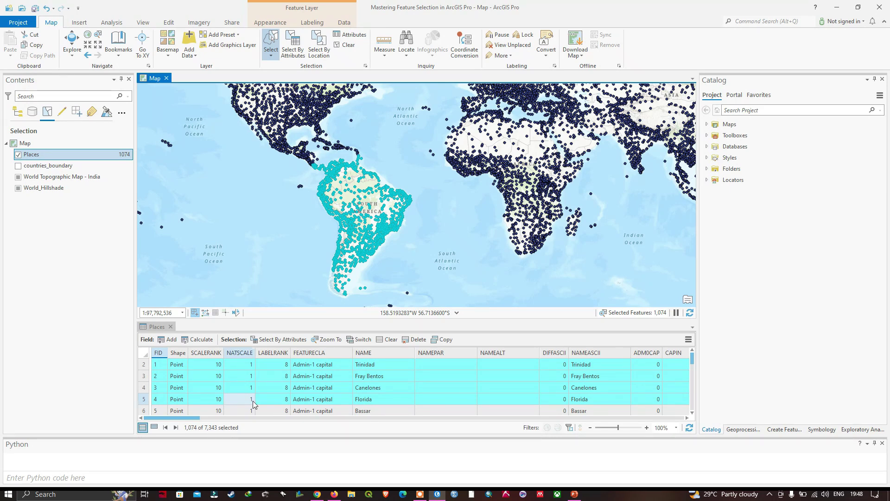
- Select the Places across Africa and southern Europe with a circle centred on central Africa
{"action": "left_click", "coordinate": [274, 56]}
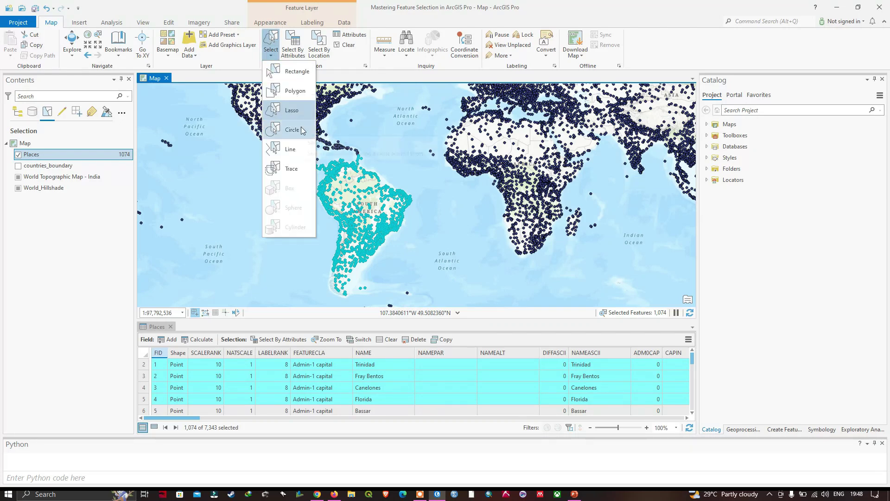
{"action": "left_click", "coordinate": [272, 46]}
{"action": "left_click", "coordinate": [273, 58]}
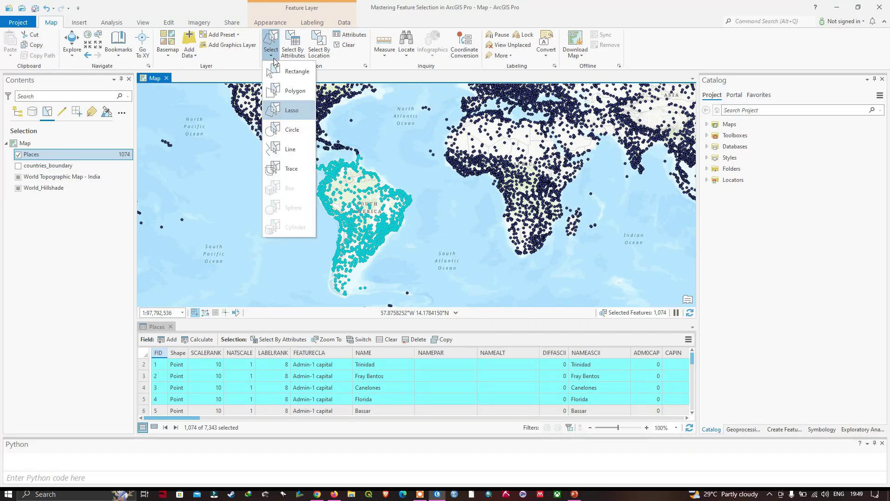
{"action": "left_click", "coordinate": [293, 131]}
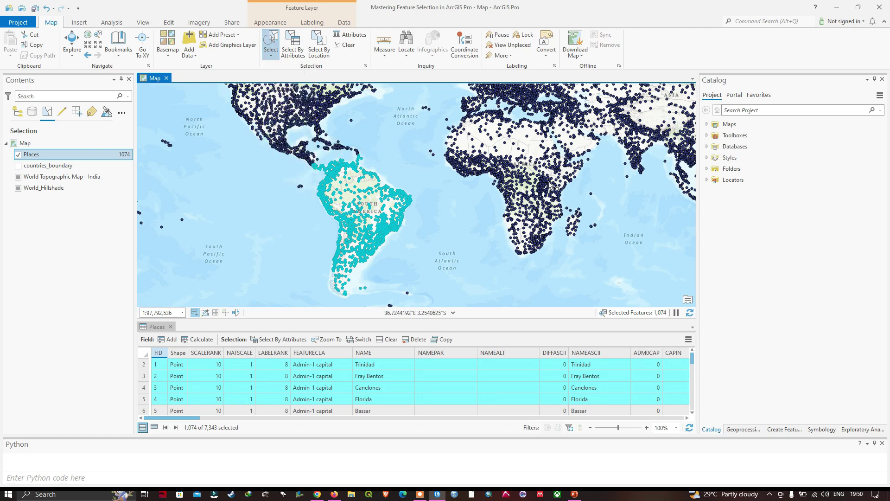
{"action": "left_click", "coordinate": [526, 173]}
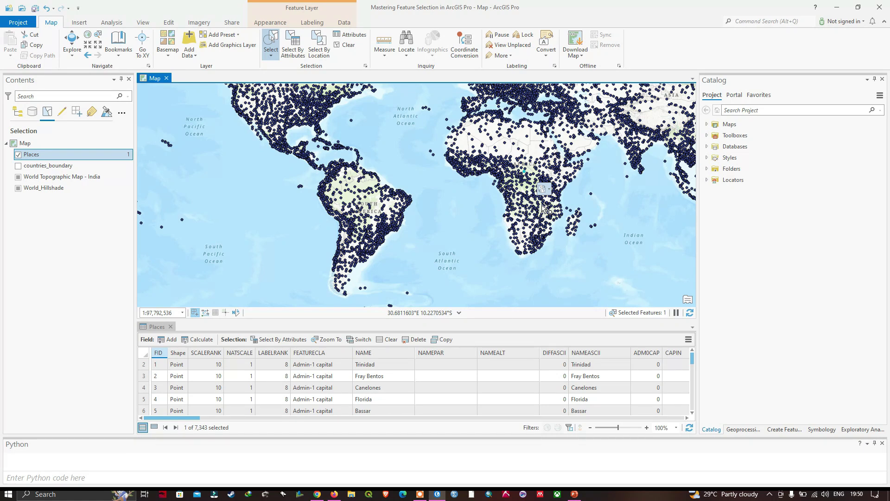
{"action": "left_click", "coordinate": [525, 176]}
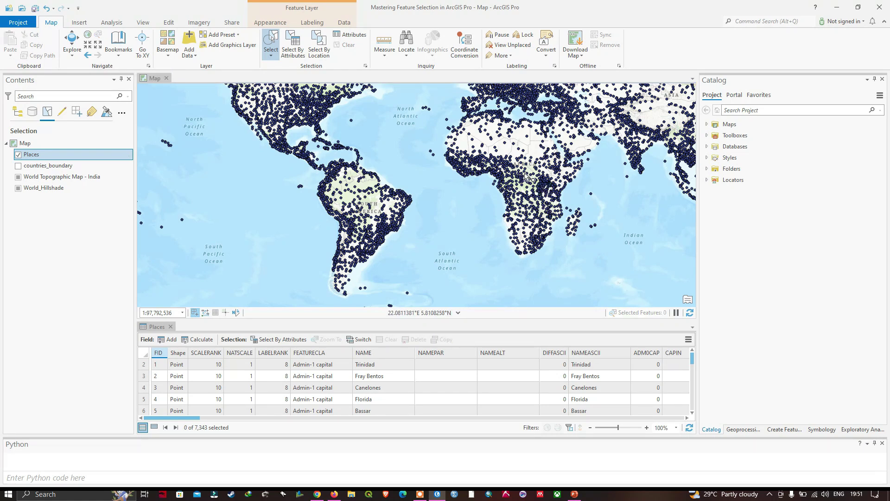
{"action": "left_click", "coordinate": [524, 176]}
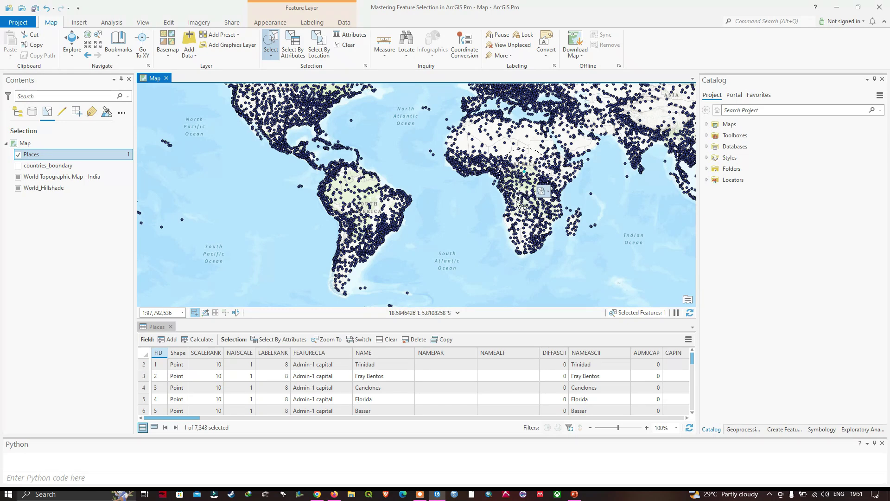
{"action": "left_click_drag", "start_coordinate": [516, 202], "coordinate": [506, 265]}
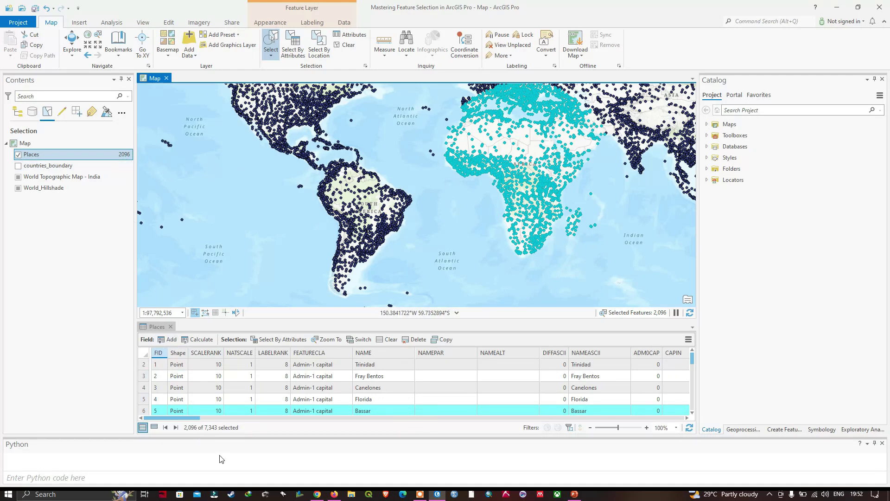
- Clear the current selection and make countries_boundary the only selectable layer in place of Places
{"action": "left_click", "coordinate": [345, 45]}
{"action": "left_click", "coordinate": [271, 56]}
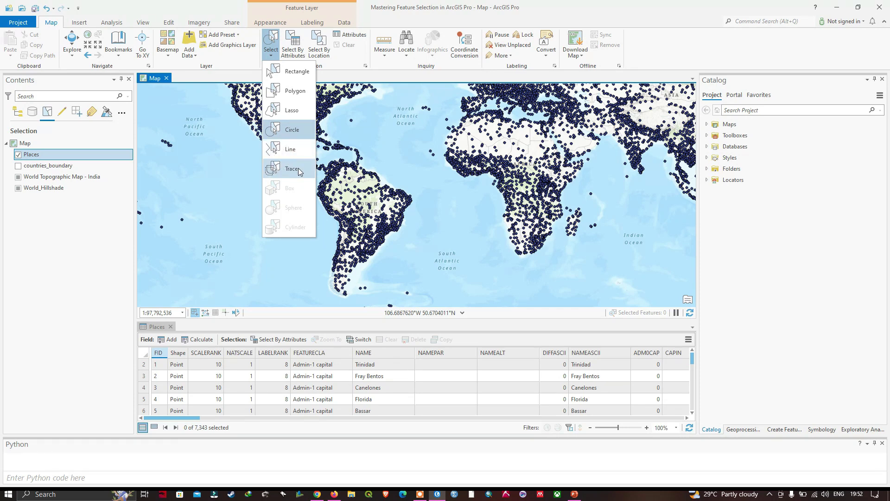
{"action": "left_click", "coordinate": [18, 166]}
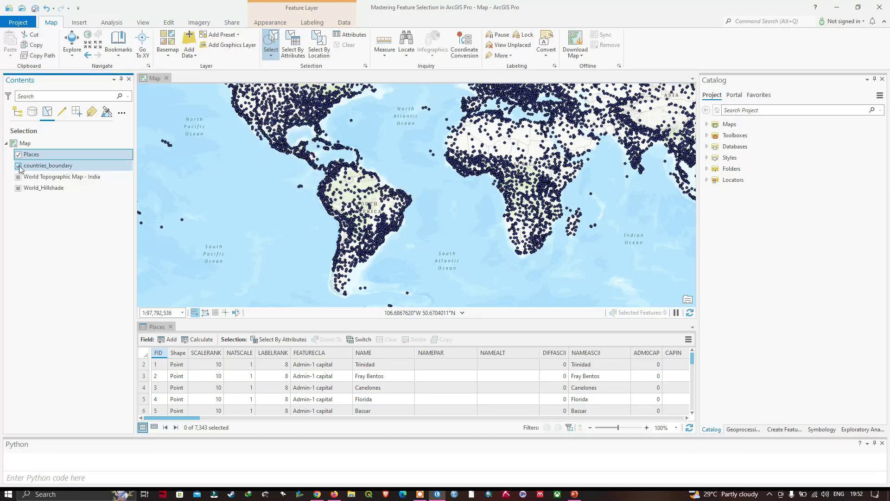
{"action": "left_click", "coordinate": [19, 166], "text": "ctrl"}
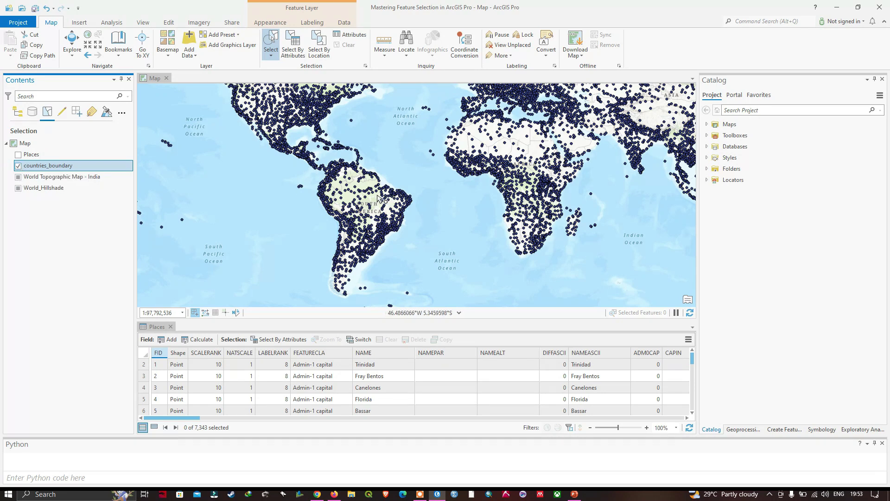
- Turn on the display of countries_boundary, hide the Places layer, and return to the layer list by selection
{"action": "left_click", "coordinate": [22, 115]}
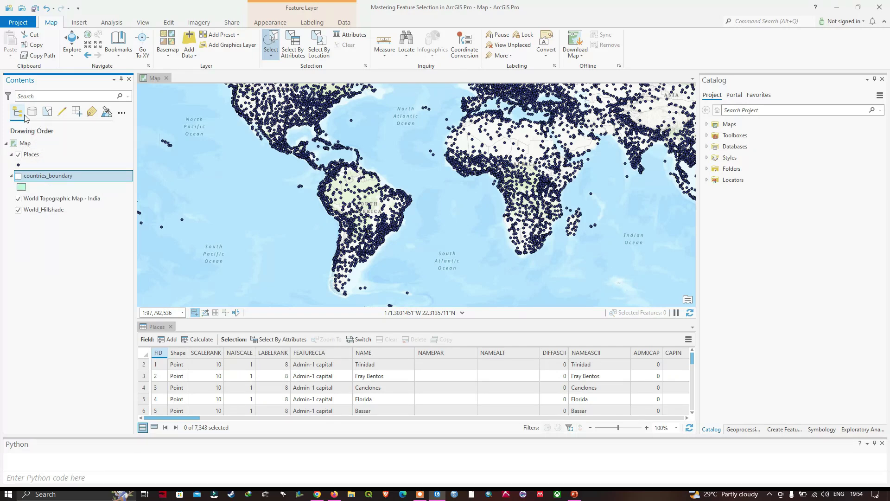
{"action": "left_click", "coordinate": [18, 176]}
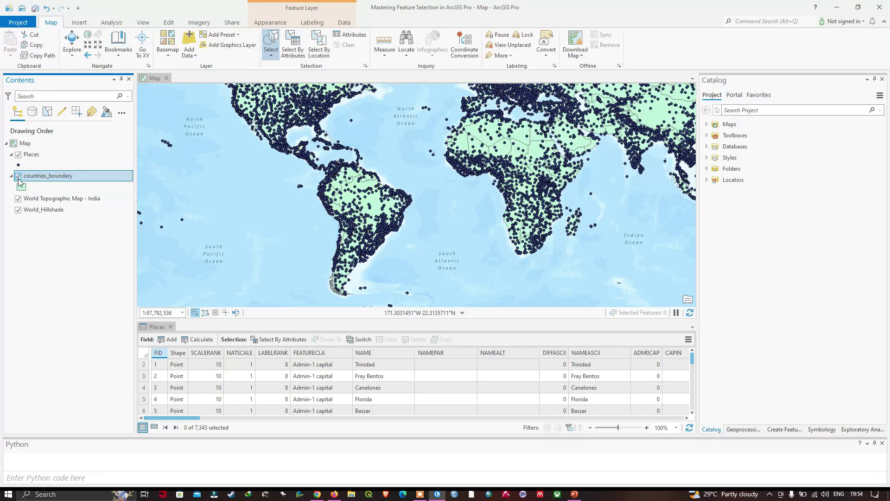
{"action": "left_click", "coordinate": [47, 112]}
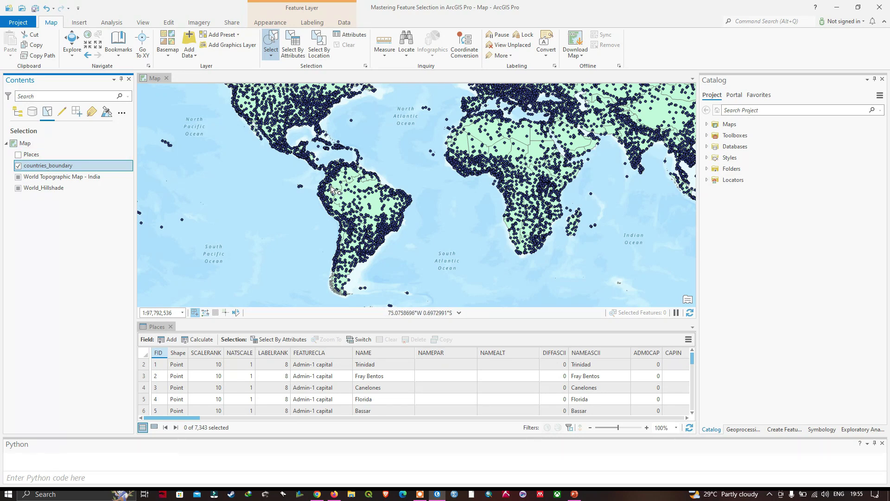
{"action": "left_click", "coordinate": [16, 113]}
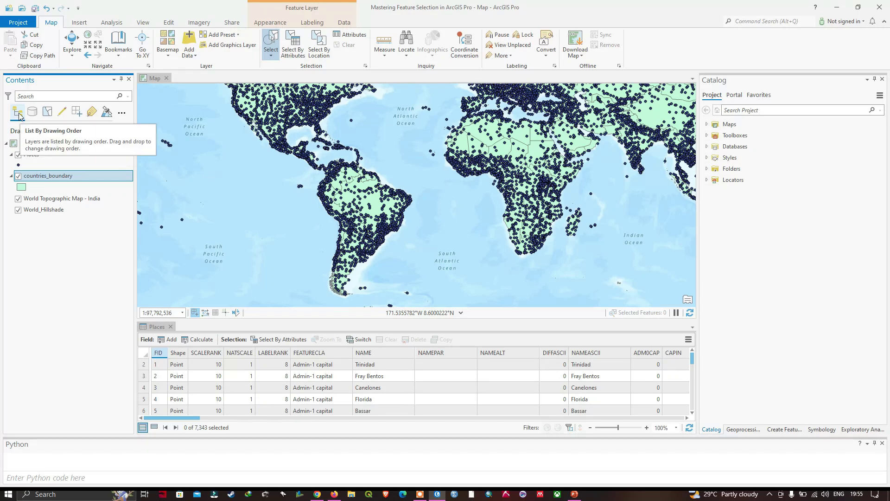
{"action": "left_click", "coordinate": [18, 155]}
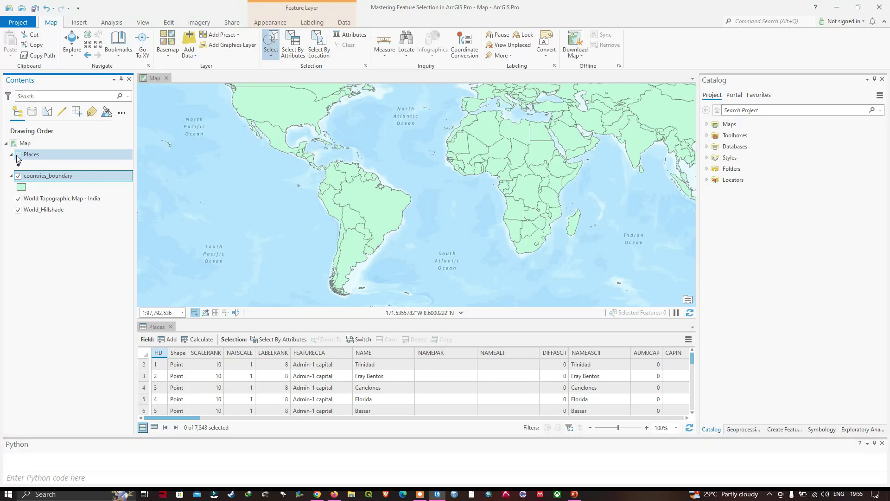
{"action": "left_click", "coordinate": [46, 114]}
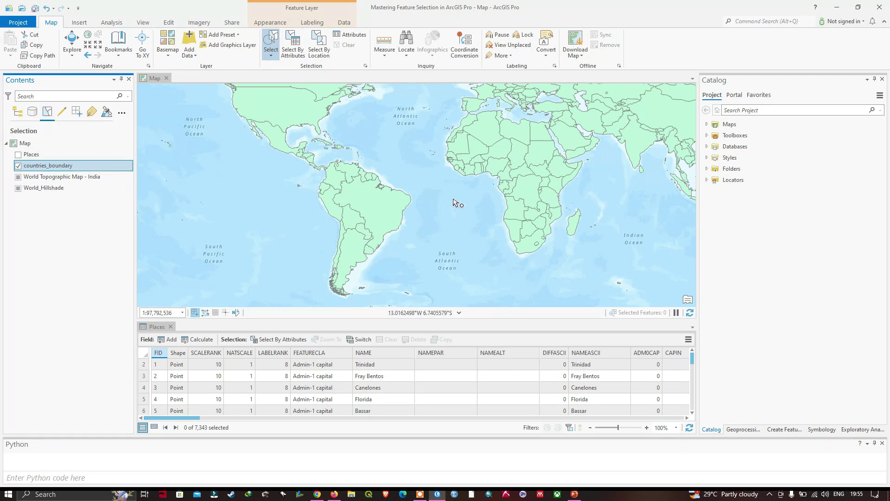
- Apply the option that makes countries_boundary the only selectable layer from that layer's own commands
{"action": "right_click", "coordinate": [52, 168]}
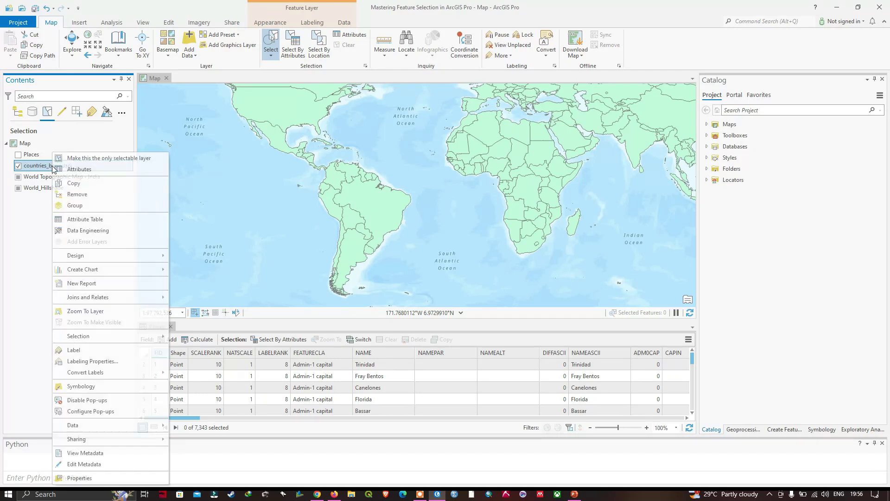
{"action": "left_click", "coordinate": [93, 160]}
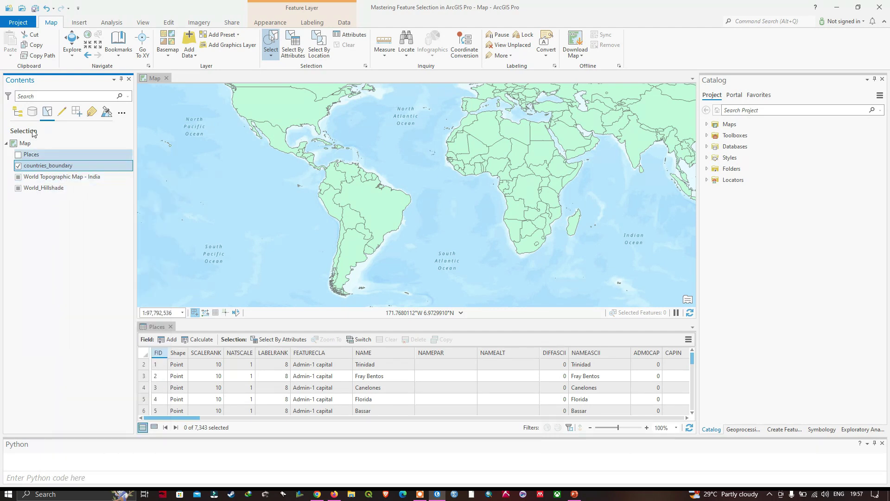
- Select Canada, the United States and Mexico in countries_boundary by drawing a selection line from Canada south to Mexico
{"action": "left_click", "coordinate": [271, 56]}
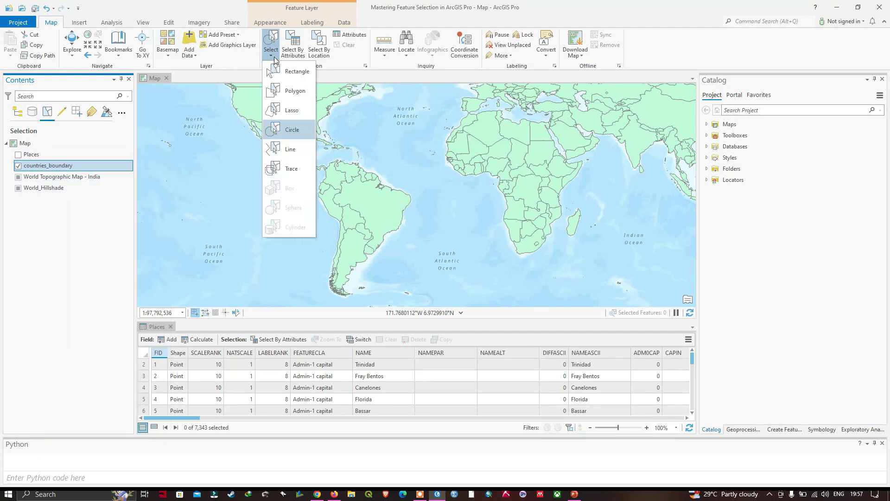
{"action": "left_click", "coordinate": [290, 149]}
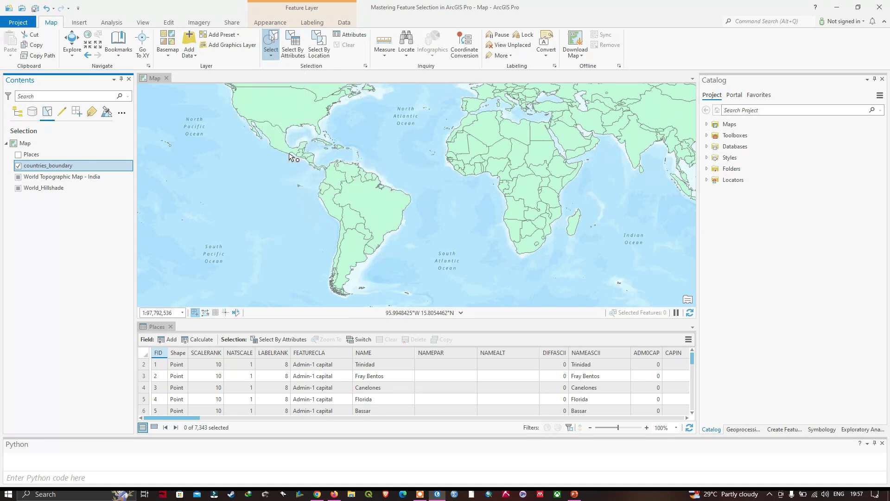
{"action": "key", "text": "Up"}
{"action": "key", "text": "Up"}
{"action": "key", "text": "Up"}
{"action": "key", "text": "Left"}
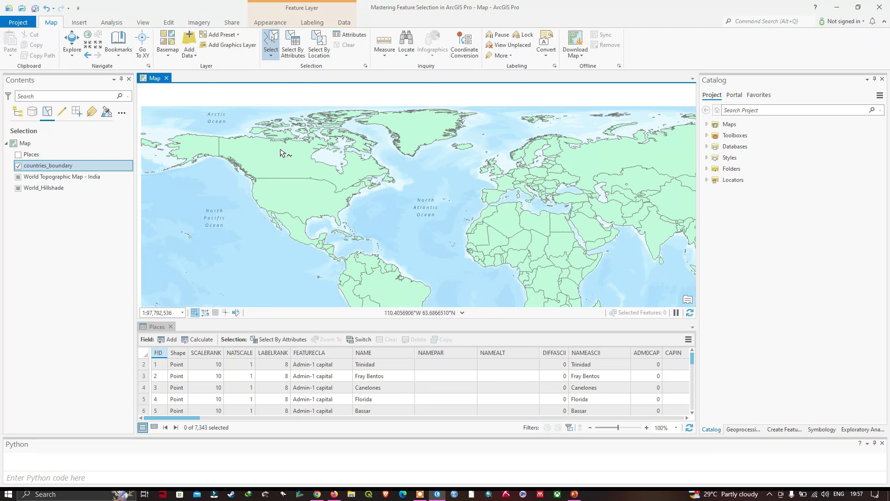
{"action": "mouse_move", "coordinate": [277, 150]}
{"action": "left_mouse_down"}
{"action": "mouse_move", "coordinate": [286, 209]}
{"action": "mouse_move", "coordinate": [309, 244]}
{"action": "left_mouse_up"}
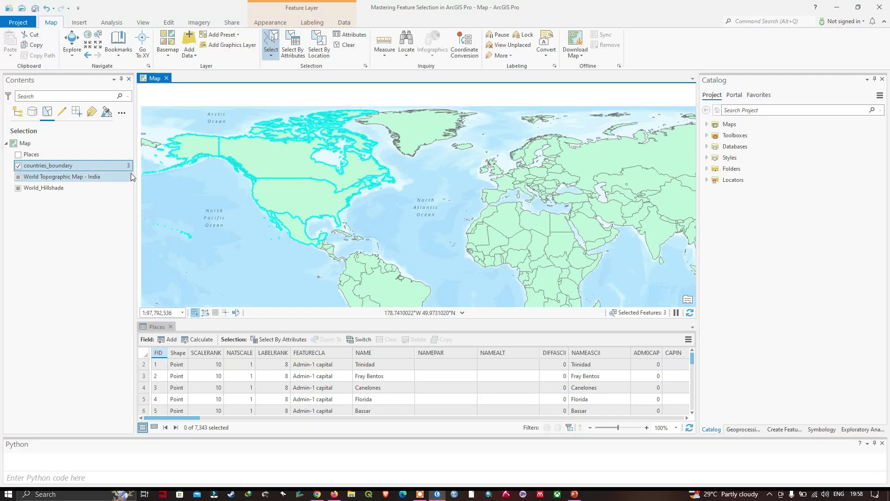
- Open the attribute table of countries_boundary and close the Places table
{"action": "right_click", "coordinate": [67, 168]}
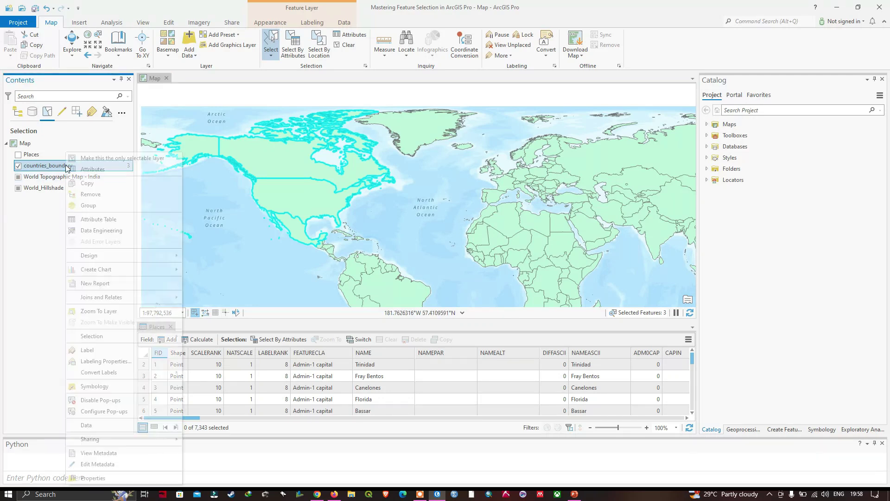
{"action": "left_click", "coordinate": [110, 223]}
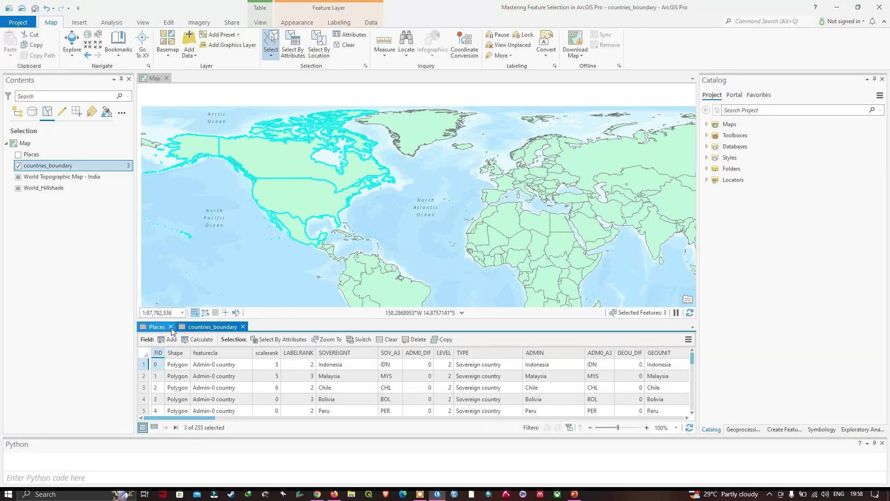
{"action": "left_click", "coordinate": [171, 326]}
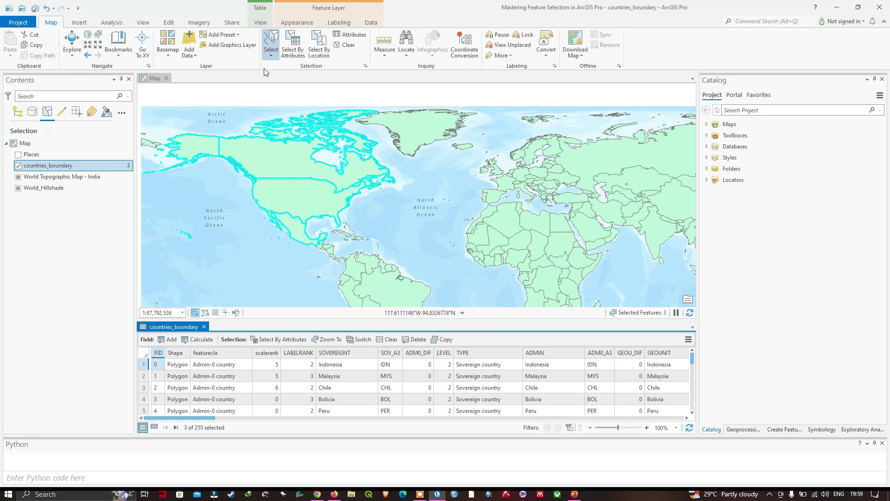
- Clear the current selection of countries
{"action": "left_click", "coordinate": [354, 49]}
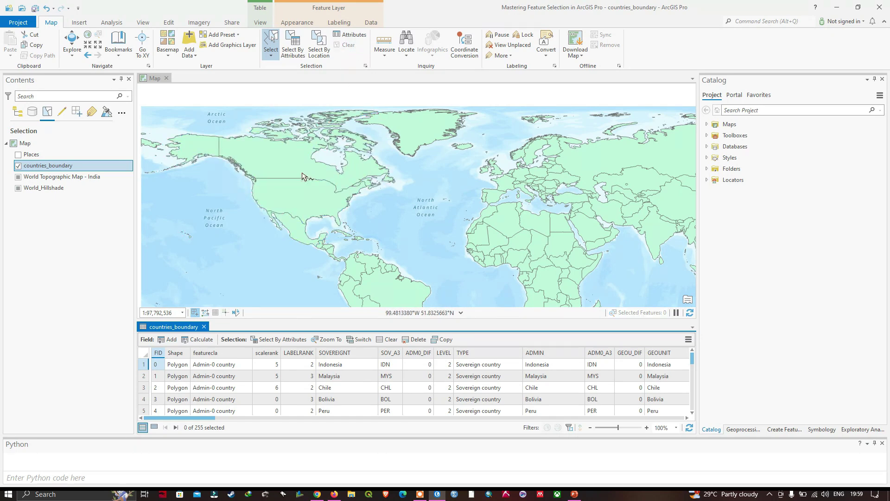
{"action": "left_click_drag", "start_coordinate": [283, 181], "coordinate": [364, 216]}
{"action": "scroll", "coordinate": [364, 216], "scroll_direction": "up", "scroll_amount": 2}
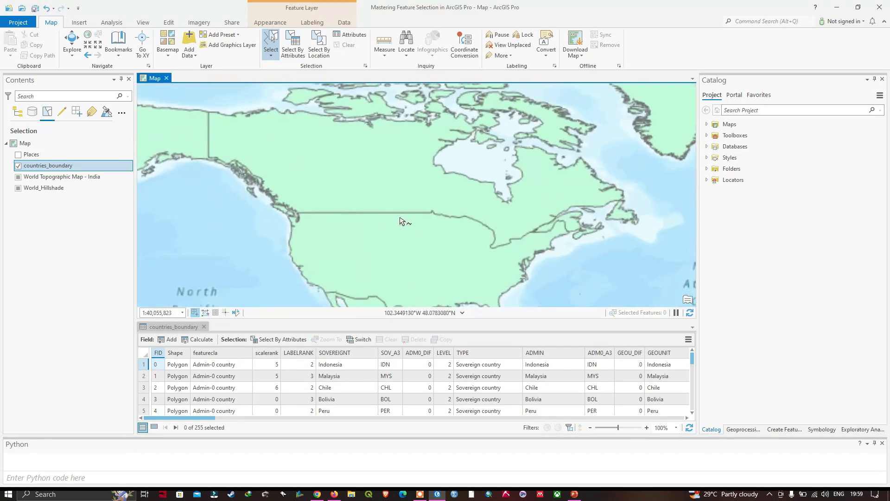
{"action": "scroll", "coordinate": [401, 218], "scroll_direction": "up", "scroll_amount": 2}
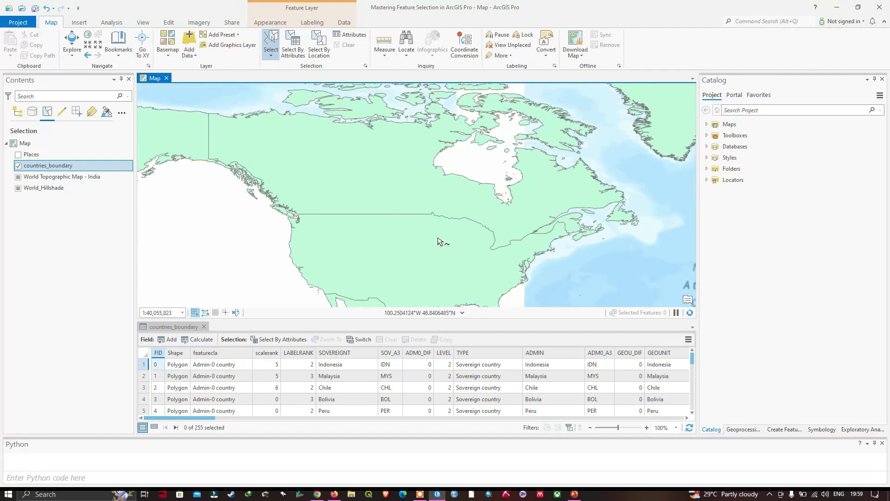
{"action": "mouse_move", "coordinate": [450, 238]}
{"action": "left_mouse_down"}
{"action": "mouse_move", "coordinate": [448, 214]}
{"action": "mouse_move", "coordinate": [456, 221]}
{"action": "left_mouse_up"}
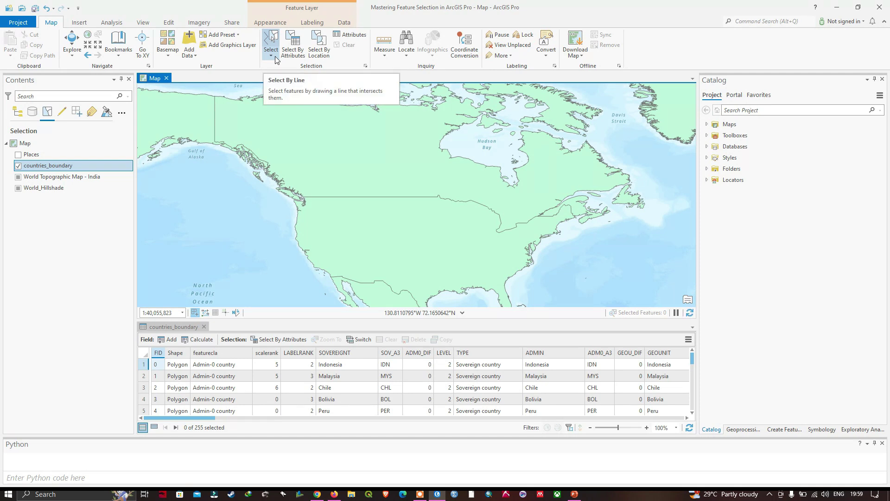
- Activate the Trace selection shape and turn on labels for the countries_boundary layer
{"action": "left_click", "coordinate": [274, 57]}
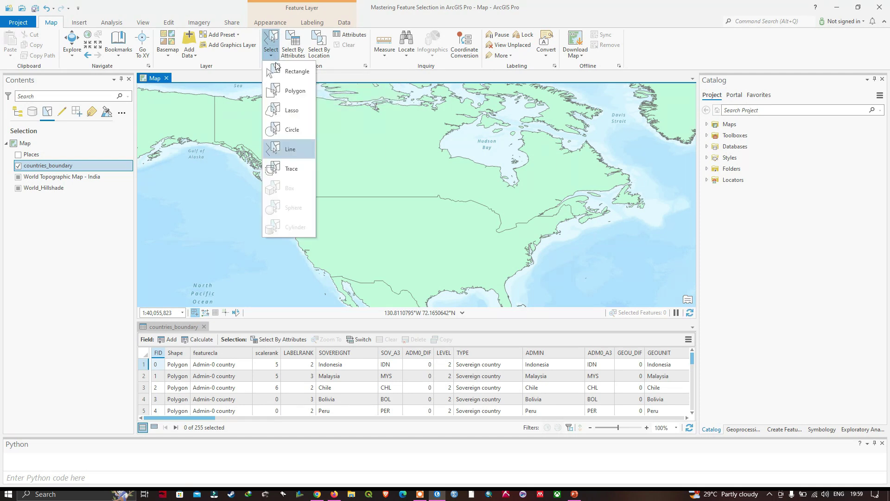
{"action": "left_click", "coordinate": [286, 170]}
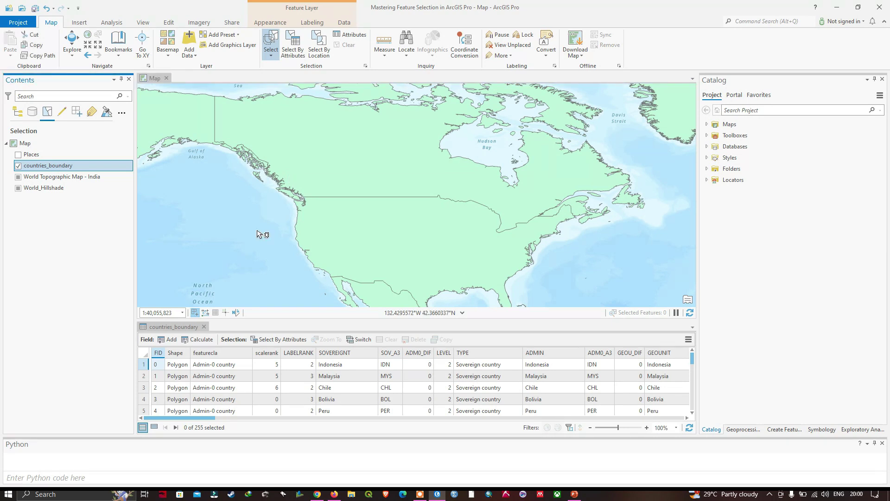
{"action": "right_click", "coordinate": [40, 165]}
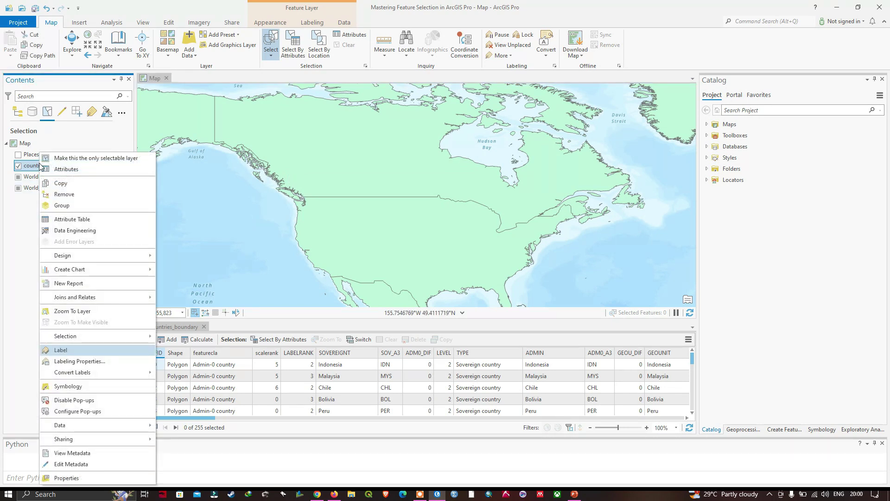
{"action": "left_click", "coordinate": [76, 351]}
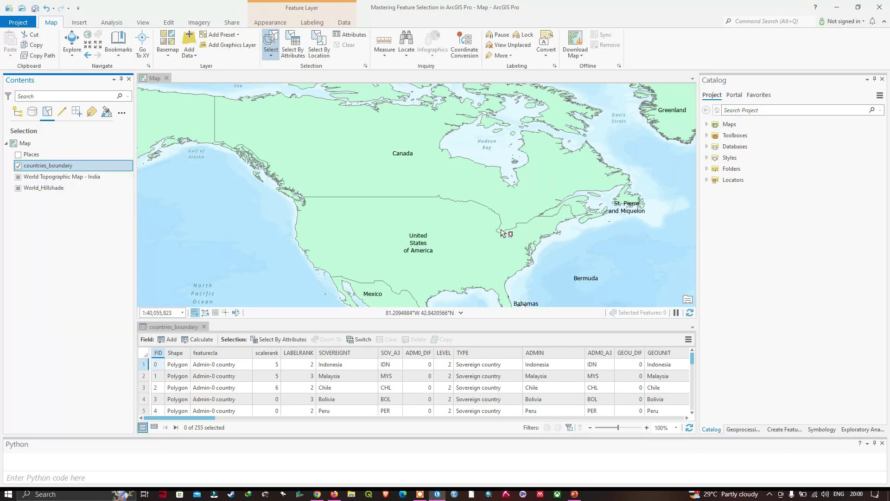
- Select Canada and the United States by tracing eastward along their shared border from near the Pacific coast
{"action": "scroll", "coordinate": [394, 179], "scroll_direction": "up", "scroll_amount": 2}
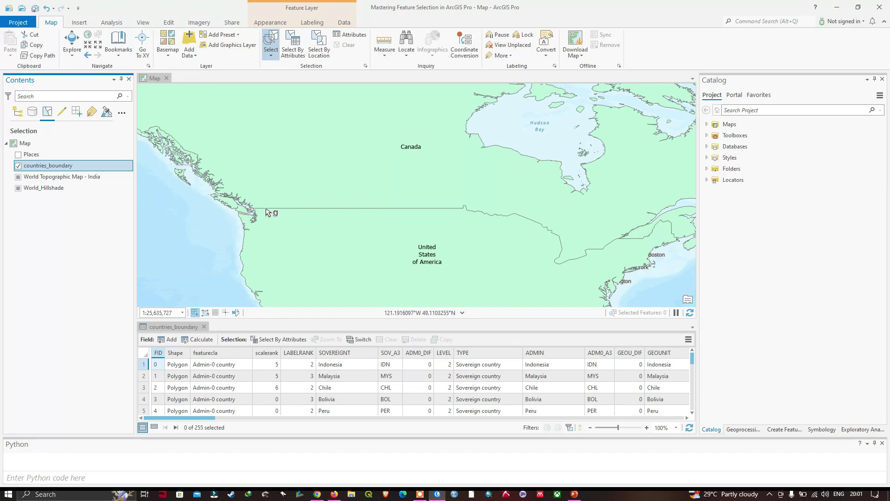
{"action": "left_click_drag", "start_coordinate": [265, 209], "coordinate": [454, 203]}
{"action": "scroll", "coordinate": [292, 210], "scroll_direction": "up", "scroll_amount": 3}
{"action": "scroll", "coordinate": [453, 212], "scroll_direction": "down", "scroll_amount": 2}
{"action": "scroll", "coordinate": [555, 210], "scroll_direction": "down", "scroll_amount": 2}
{"action": "scroll", "coordinate": [468, 200], "scroll_direction": "up", "scroll_amount": 3}
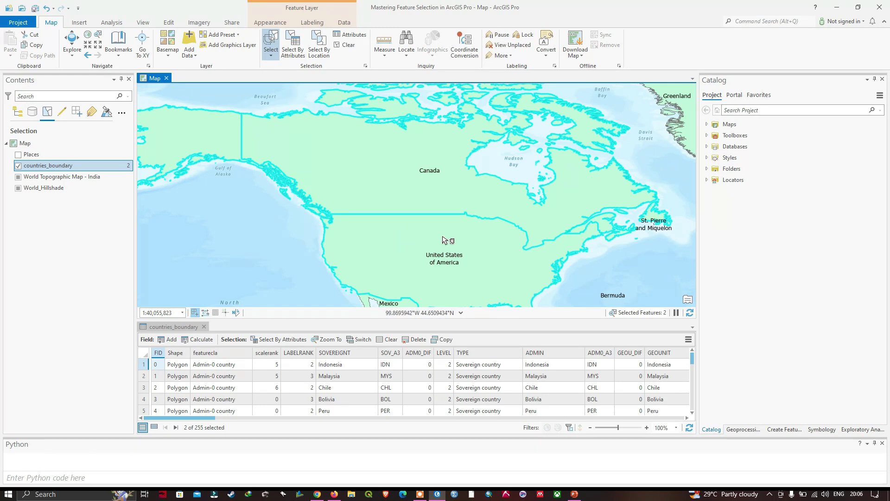
{"action": "left_click", "coordinate": [272, 52]}
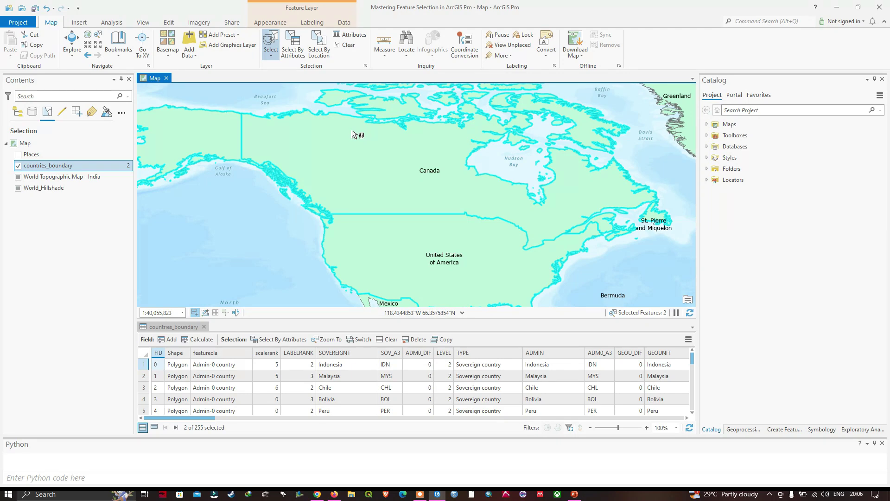